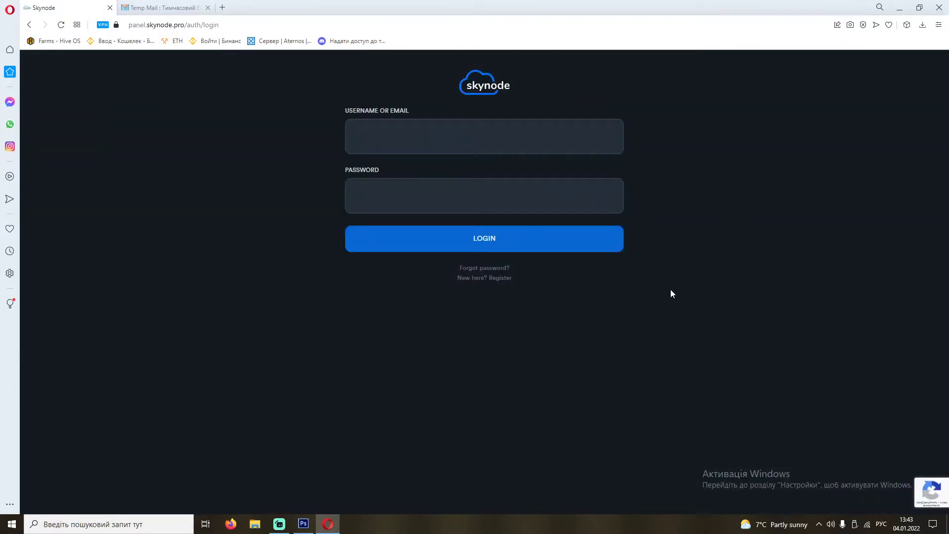
Register a new Skynode account and verify it through the Account Verify message in the temporary mailbox.
{"action": "left_click", "coordinate": [476, 280]}
{"action": "left_click", "coordinate": [377, 127]}
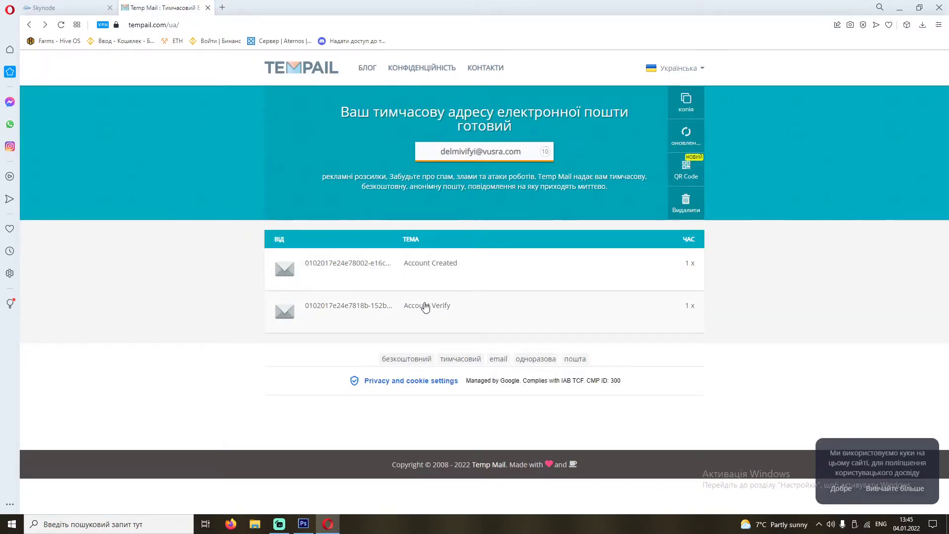
{"action": "left_click", "coordinate": [425, 306]}
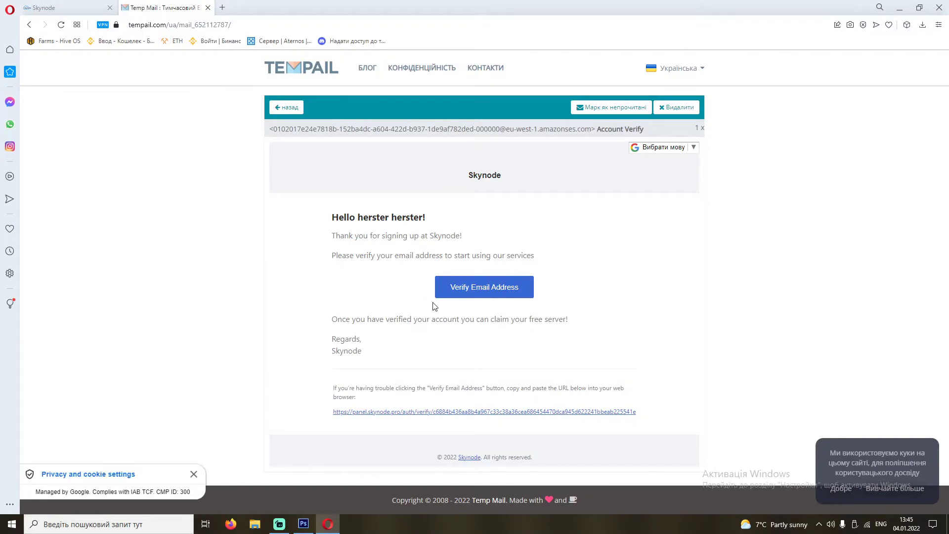
{"action": "left_click", "coordinate": [471, 287]}
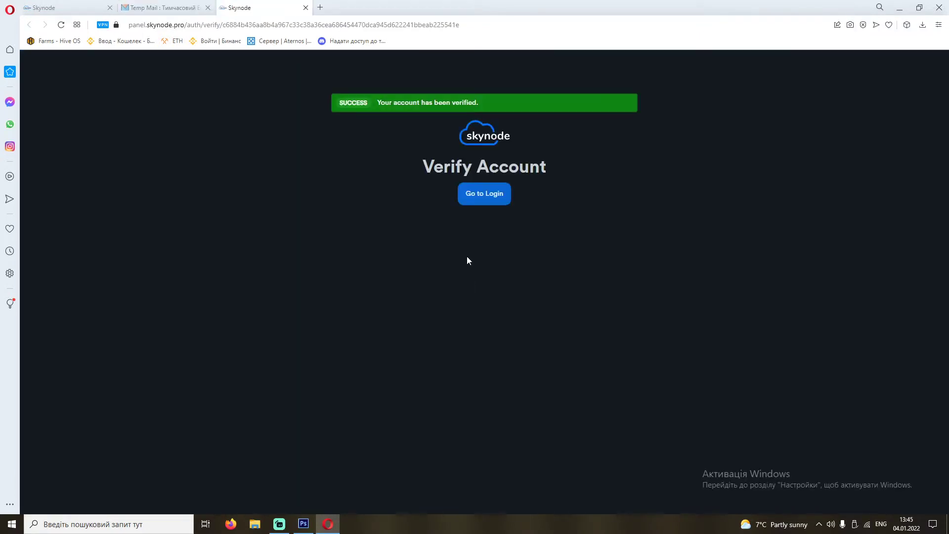
Go to the Skynode login page and sign in with the account's username and password.
{"action": "left_click", "coordinate": [473, 208]}
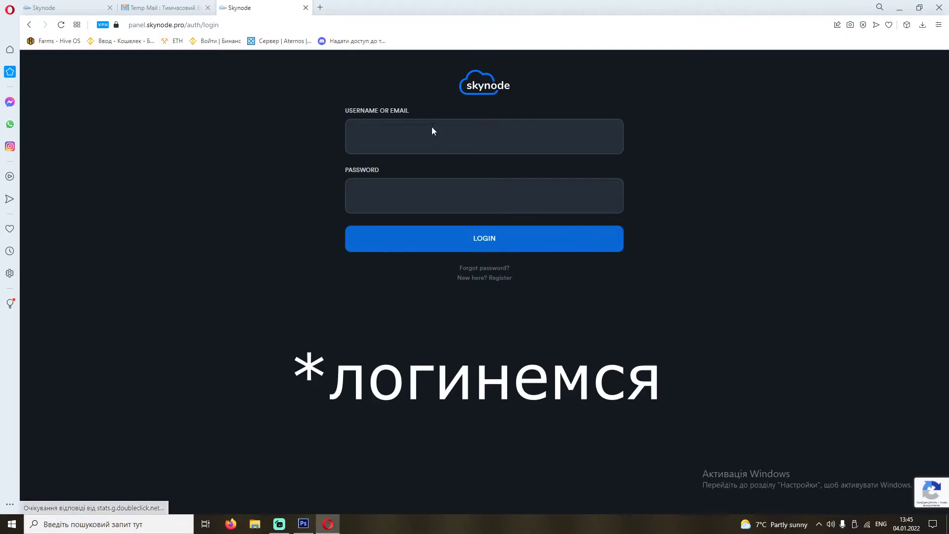
{"action": "left_click", "coordinate": [422, 145]}
{"action": "left_click", "coordinate": [384, 183]}
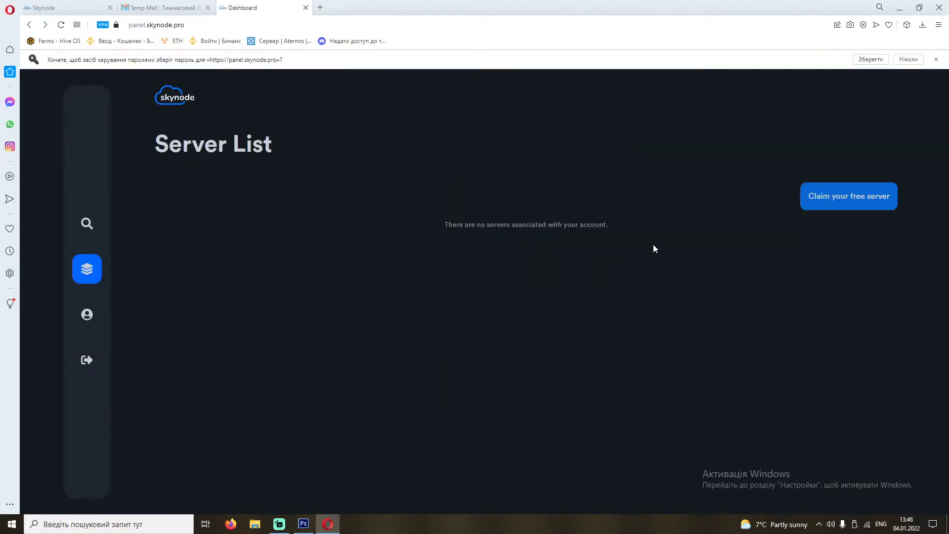
Claim the free server, naming it FactCraft with the Minecraft Java server type, and create it.
{"action": "left_click", "coordinate": [830, 203]}
{"action": "left_click", "coordinate": [387, 177]}
{"action": "key", "text": "super+space"}
{"action": "key", "text": "super+space"}
{"action": "key", "text": "super+space"}
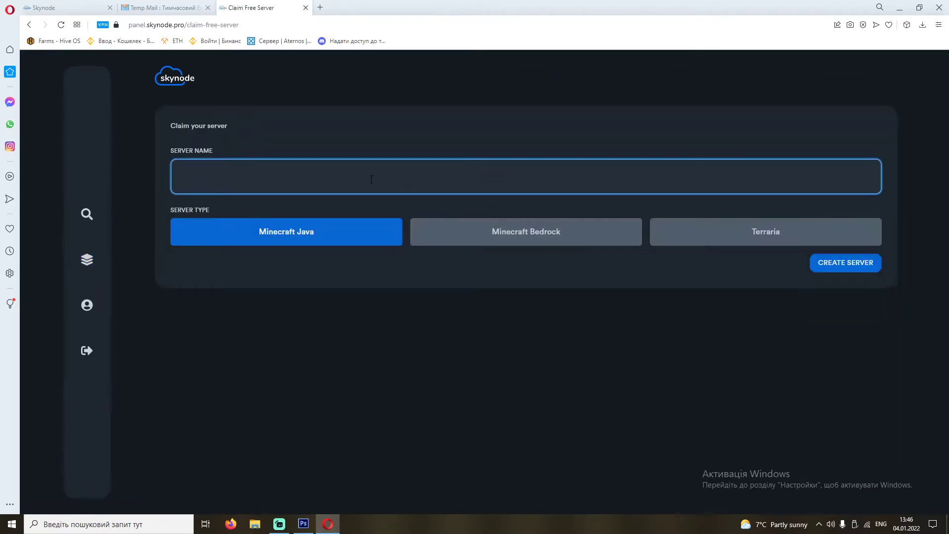
{"action": "type", "text": "FactCraft"}
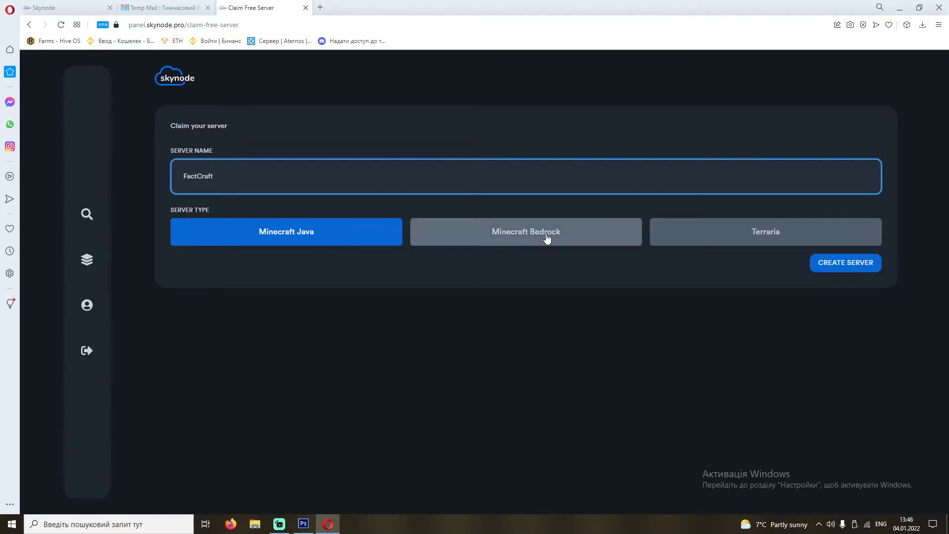
{"action": "left_click", "coordinate": [314, 229]}
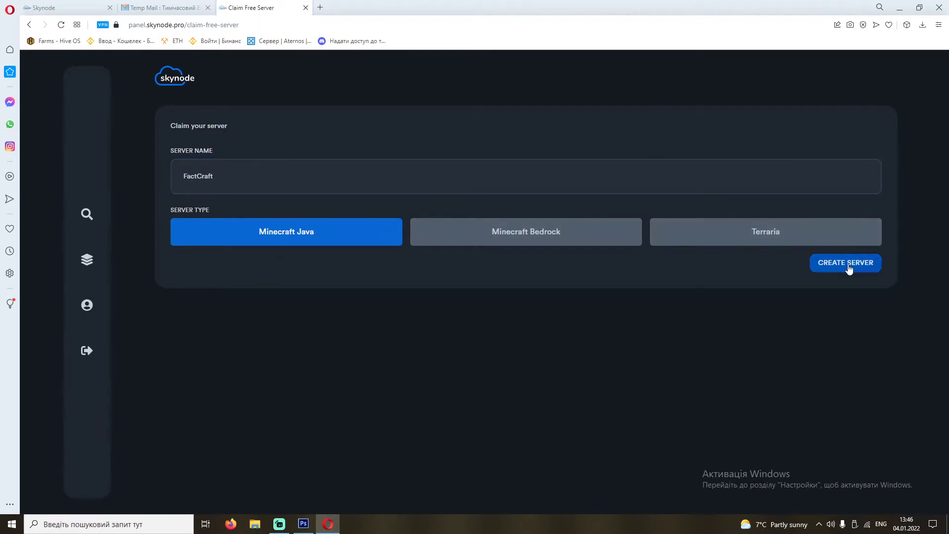
{"action": "left_click", "coordinate": [848, 267]}
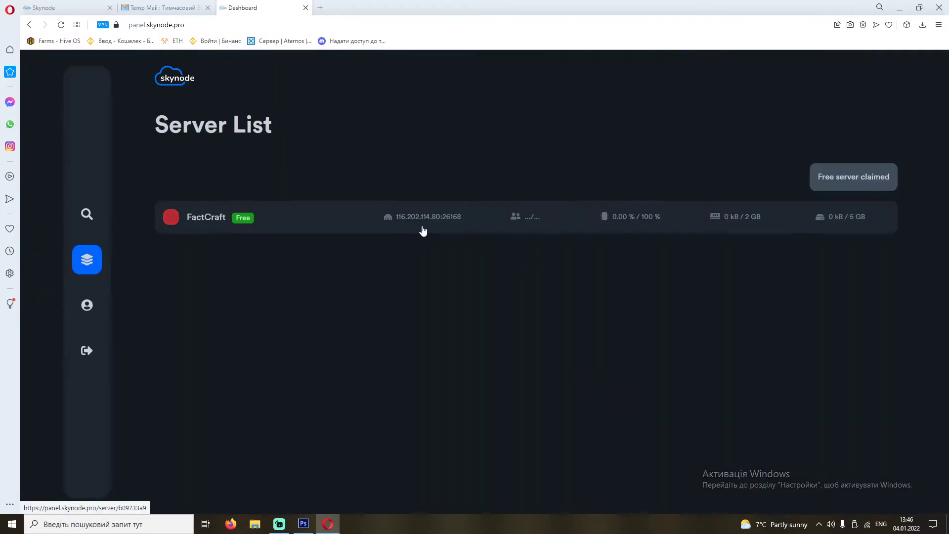
Open the FactCraft server's overview and inspect its icon upload dialog, storage and memory details.
{"action": "left_click", "coordinate": [356, 218]}
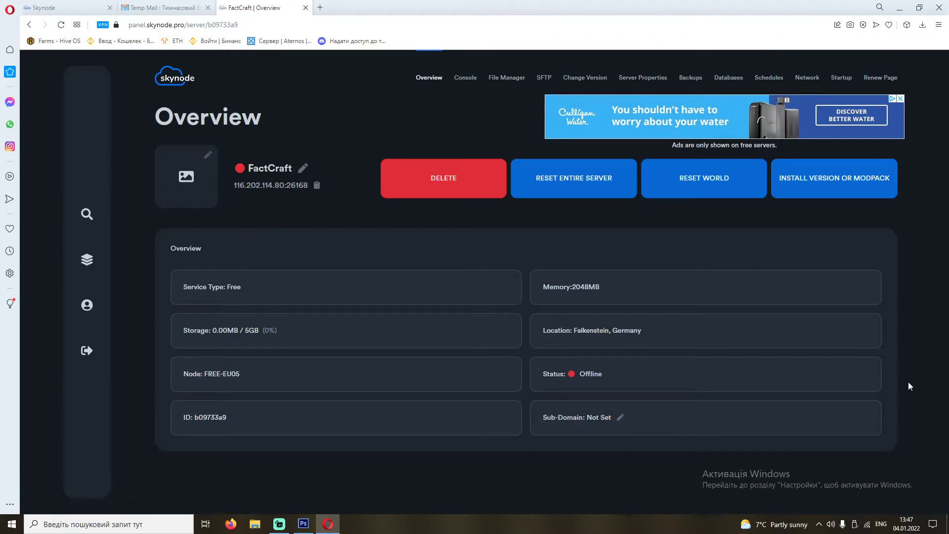
{"action": "left_click", "coordinate": [205, 154]}
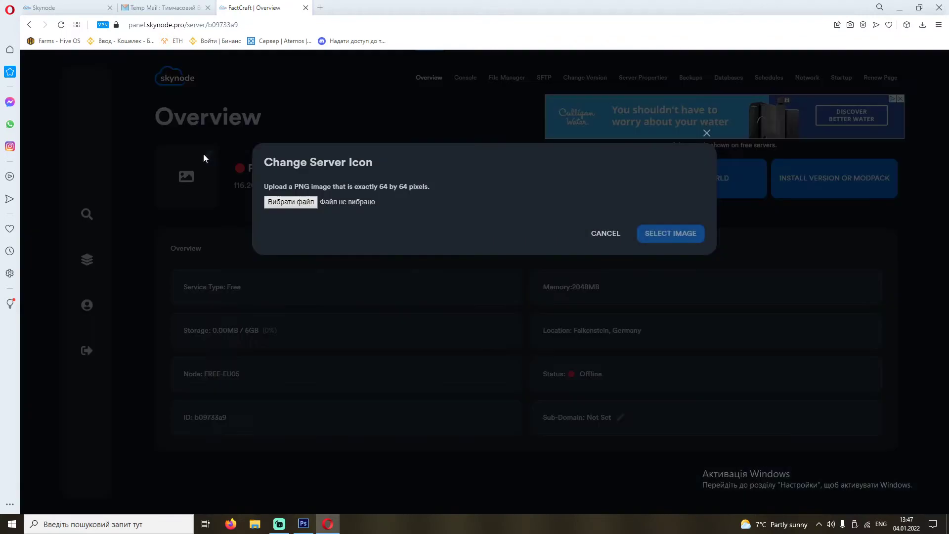
{"action": "left_click", "coordinate": [705, 139]}
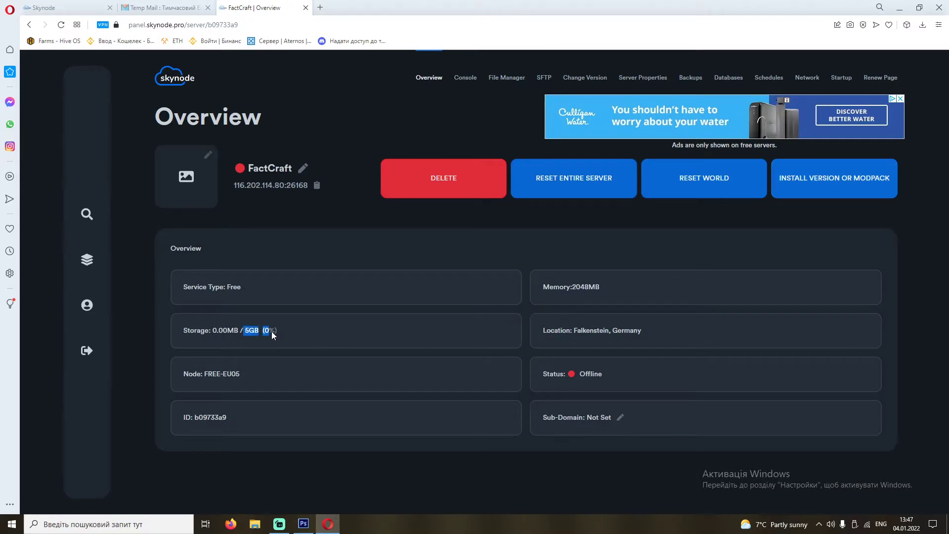
{"action": "left_click", "coordinate": [410, 329]}
{"action": "left_click", "coordinate": [679, 285]}
Look through the server's Console, File Manager and SFTP pages, examining the SFTP address and username.
{"action": "left_click", "coordinate": [466, 79]}
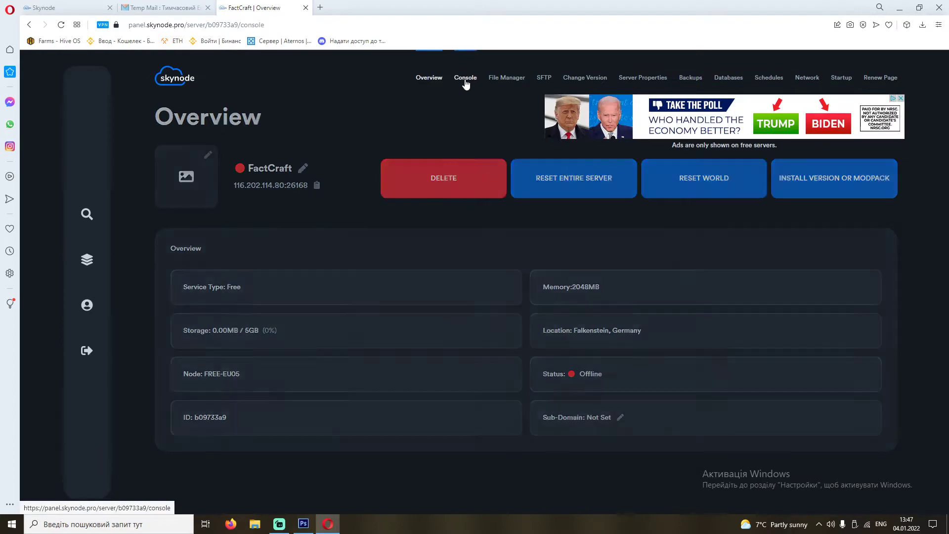
{"action": "left_click", "coordinate": [512, 79]}
{"action": "left_click", "coordinate": [544, 78]}
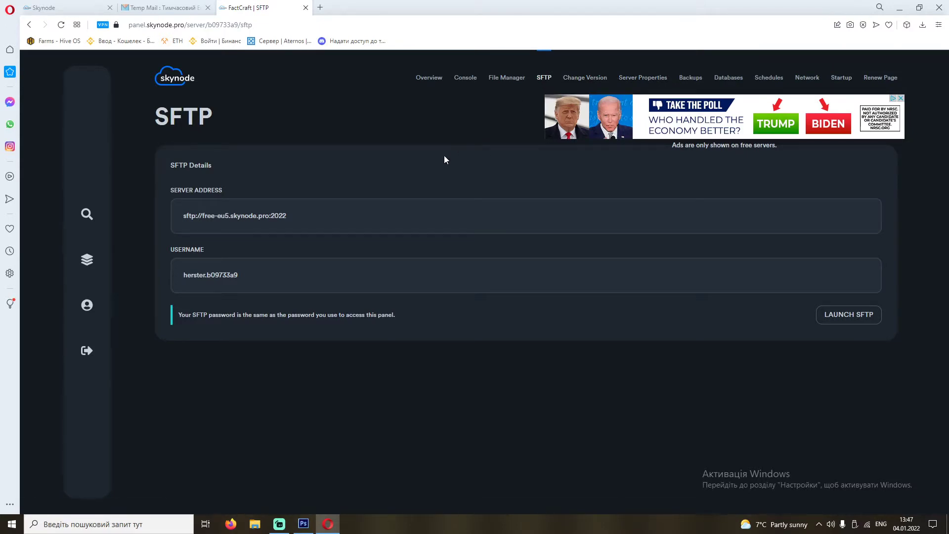
{"action": "left_click", "coordinate": [506, 78]}
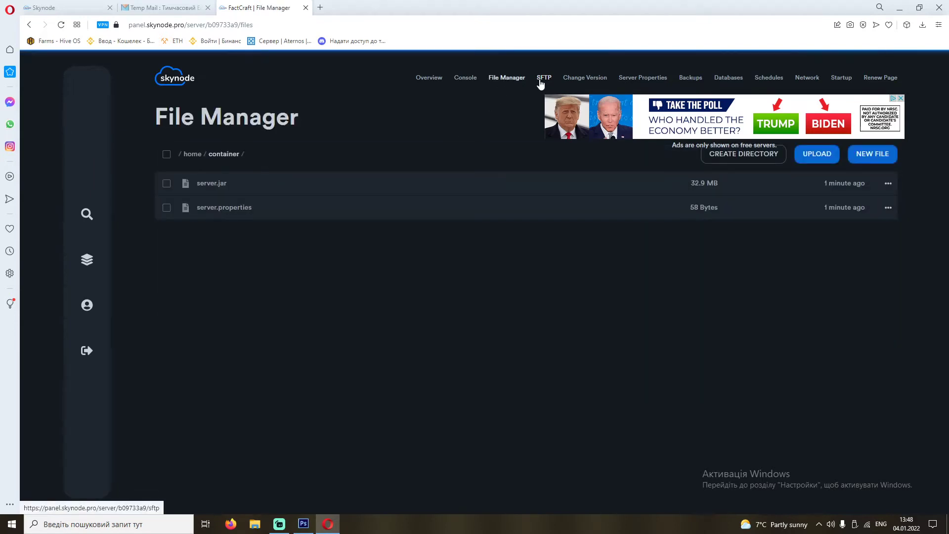
{"action": "left_click", "coordinate": [543, 78]}
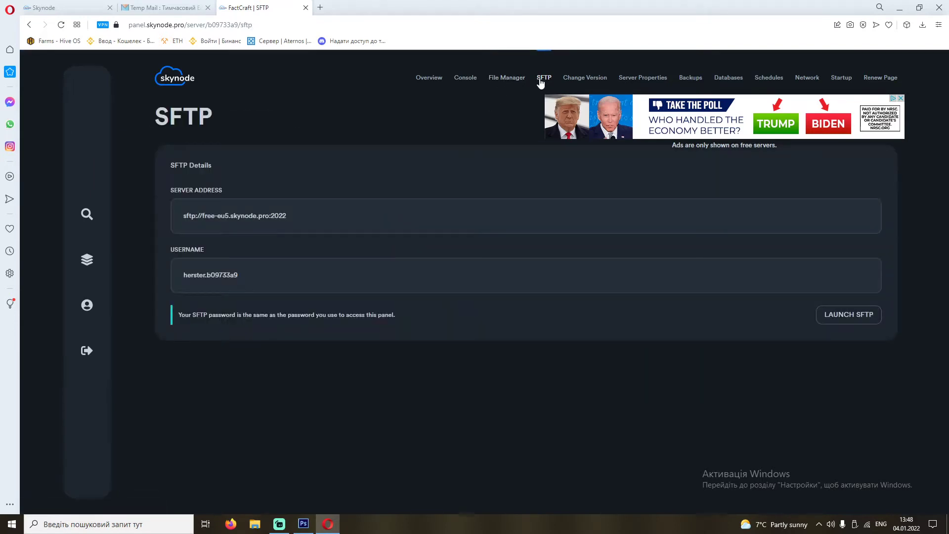
{"action": "triple_click", "coordinate": [325, 226]}
{"action": "left_click", "coordinate": [280, 279]}
Find and launch FileZilla on the computer, dismissing its update notice.
{"action": "left_click", "coordinate": [143, 522]}
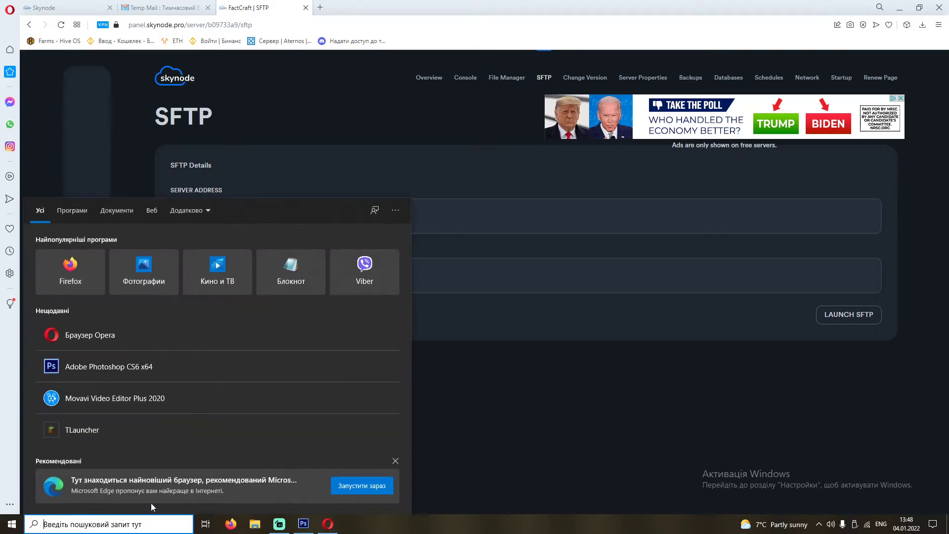
{"action": "key", "text": "super+space"}
{"action": "key", "text": "super+space"}
{"action": "key", "text": "super+space"}
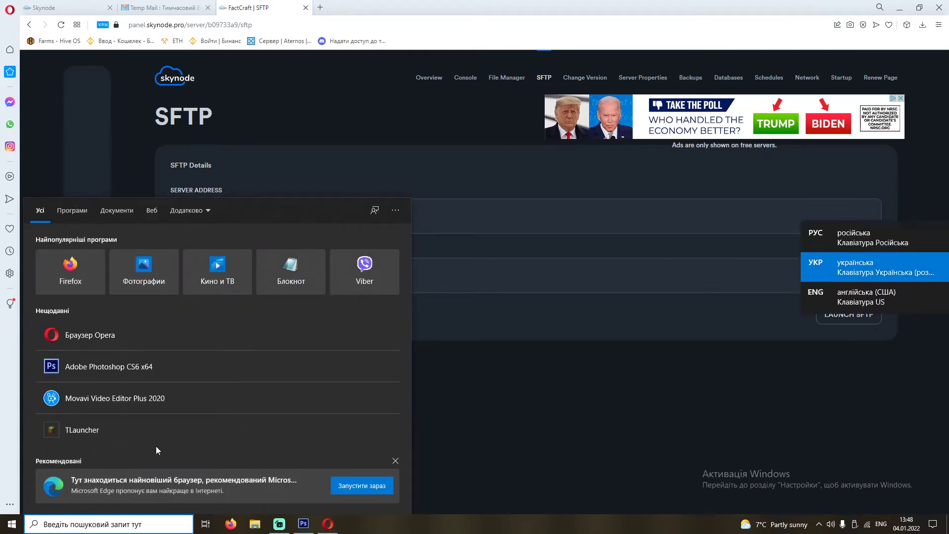
{"action": "type", "text": "f"}
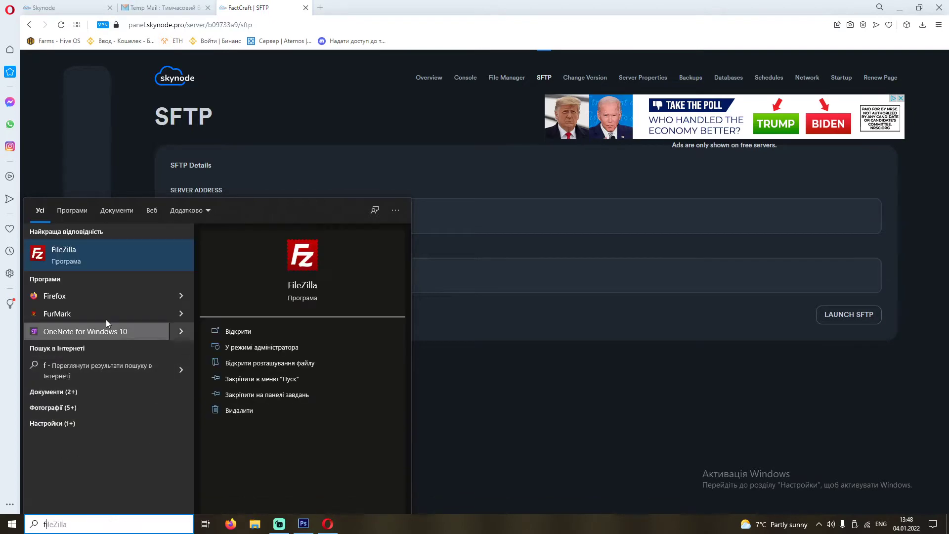
{"action": "left_click", "coordinate": [89, 264]}
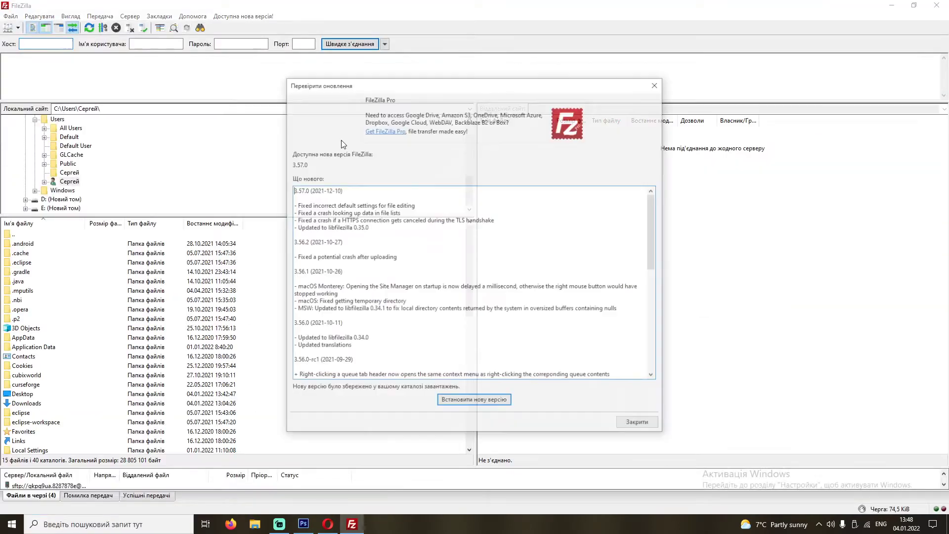
{"action": "key", "text": "Escape"}
Create a new site named fat in FileZilla's Site Manager.
{"action": "left_click", "coordinate": [484, 33]}
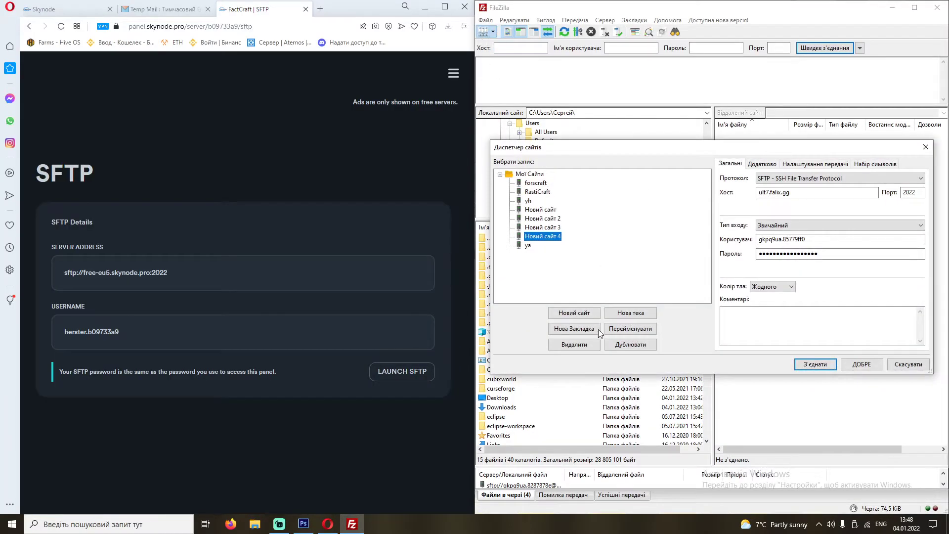
{"action": "left_click", "coordinate": [574, 312]}
{"action": "key", "text": "BackSpace"}
{"action": "key", "text": "super+space"}
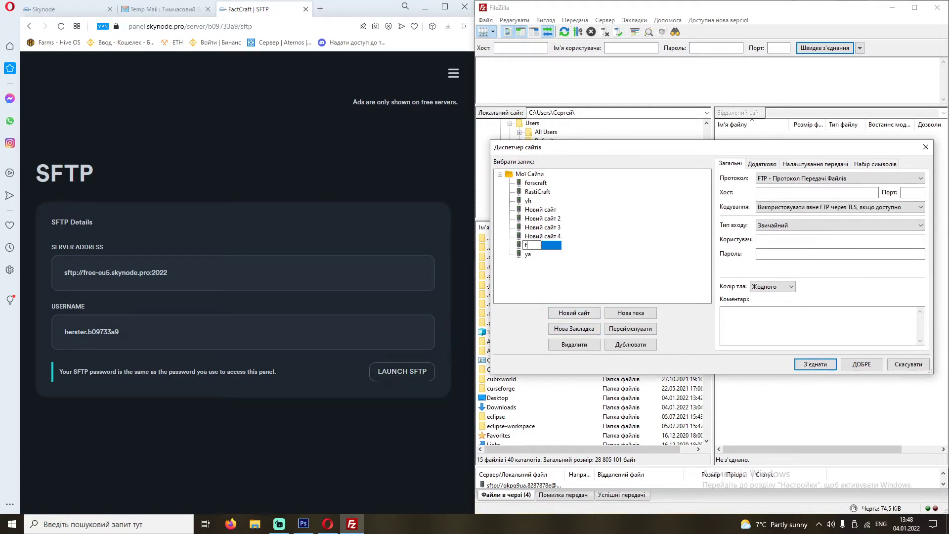
{"action": "left_click", "coordinate": [587, 269]}
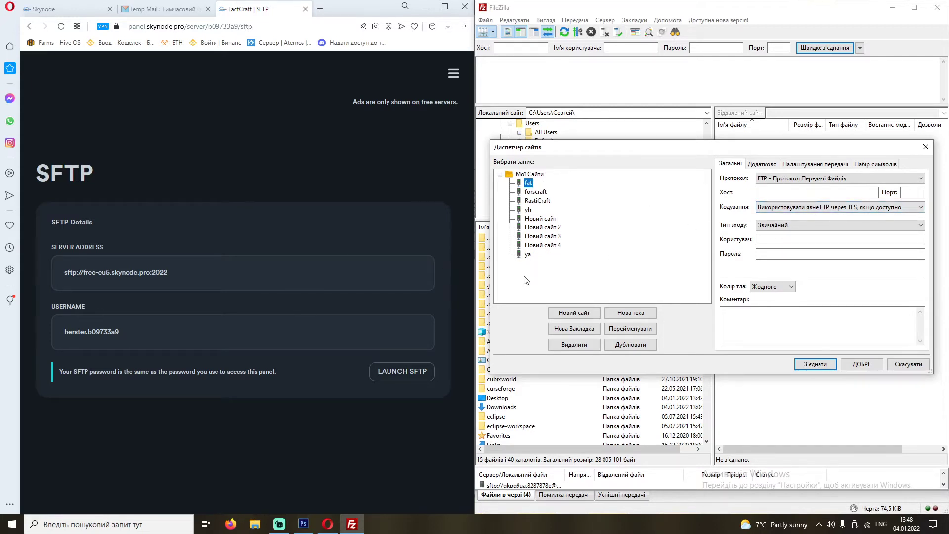
Copy the server address sftp://free-eu5.skynode.pro:2022 from the panel into the fat site's host.
{"action": "left_click", "coordinate": [791, 192]}
{"action": "left_click_drag", "start_coordinate": [201, 272], "coordinate": [39, 283]}
{"action": "key", "text": "ctrl+c"}
{"action": "left_click", "coordinate": [130, 254]}
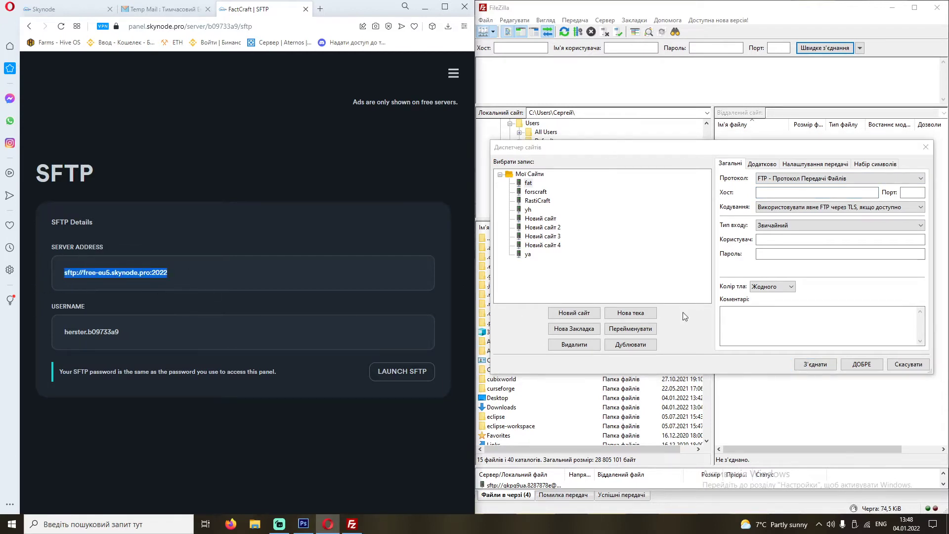
{"action": "left_click", "coordinate": [801, 192]}
{"action": "key", "text": "ctrl+v"}
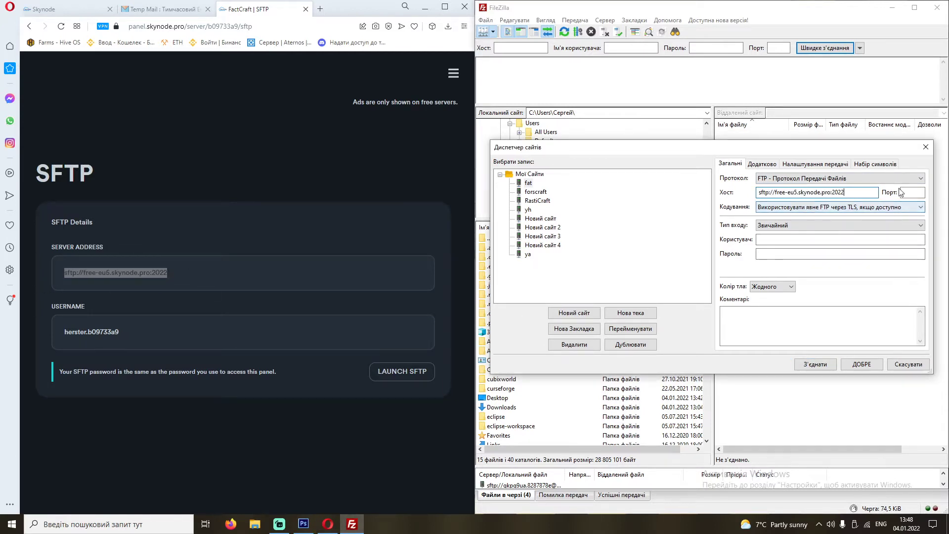
Copy the SFTP username from the panel into the fat site's user setting.
{"action": "left_click_drag", "start_coordinate": [122, 331], "coordinate": [10, 336]}
{"action": "key", "text": "ctrl+c"}
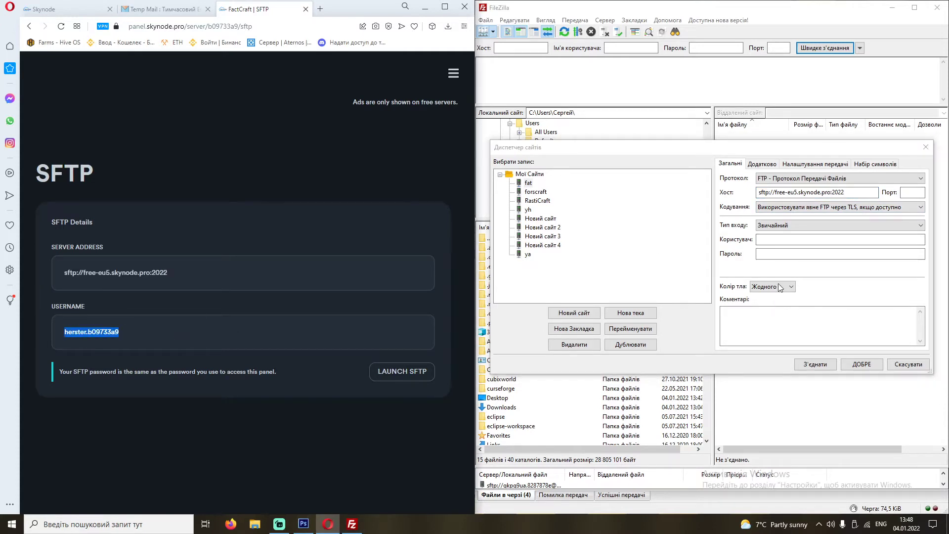
{"action": "left_click", "coordinate": [786, 239]}
{"action": "key", "text": "ctrl+v"}
Enter the account password for the fat site and connect, trusting the unknown host key.
{"action": "left_click", "coordinate": [798, 253]}
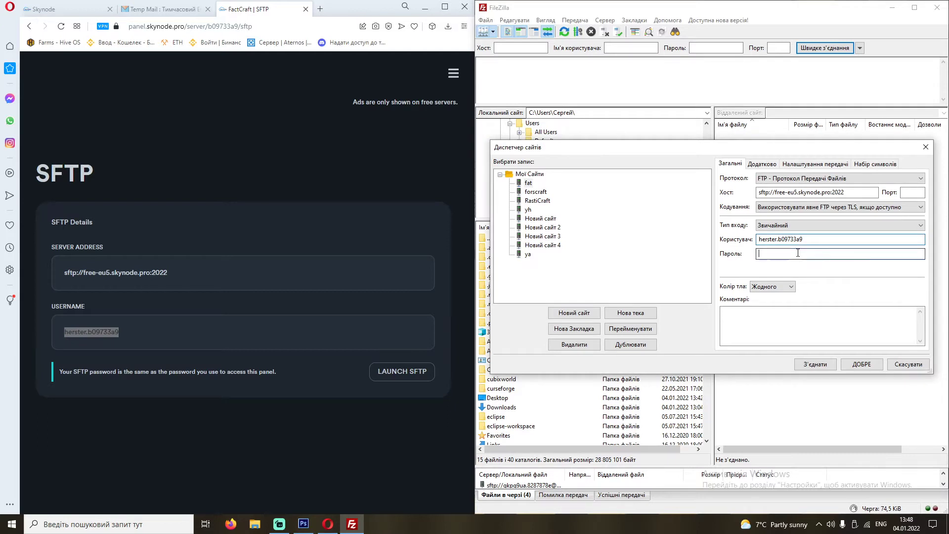
{"action": "key", "text": "super+space"}
{"action": "key", "text": "super+space"}
{"action": "key", "text": "super+space"}
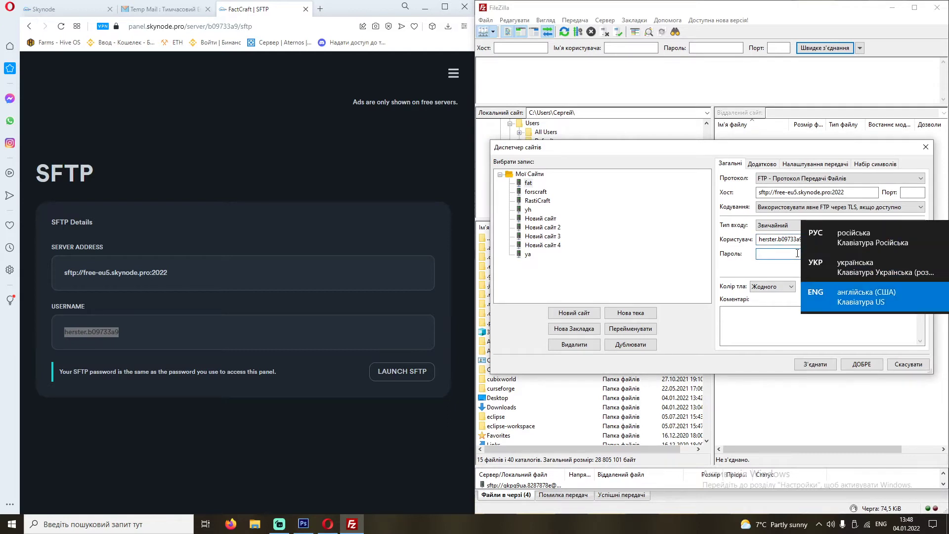
{"action": "type", "text": "********"}
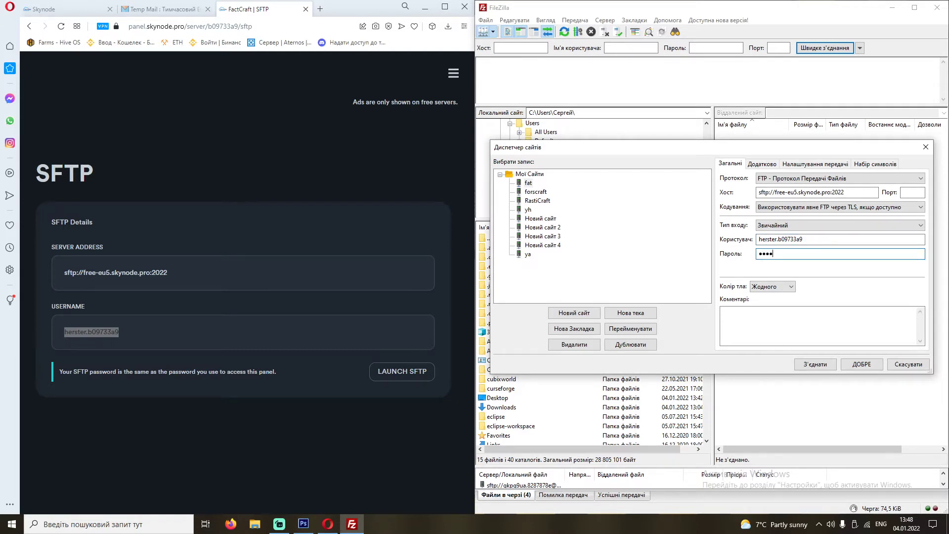
{"action": "left_click", "coordinate": [815, 366]}
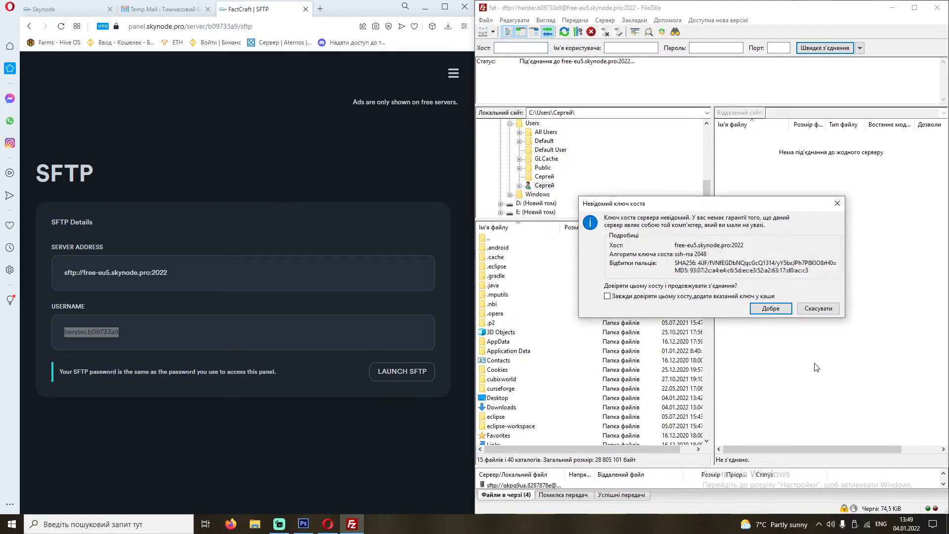
{"action": "left_click", "coordinate": [771, 309]}
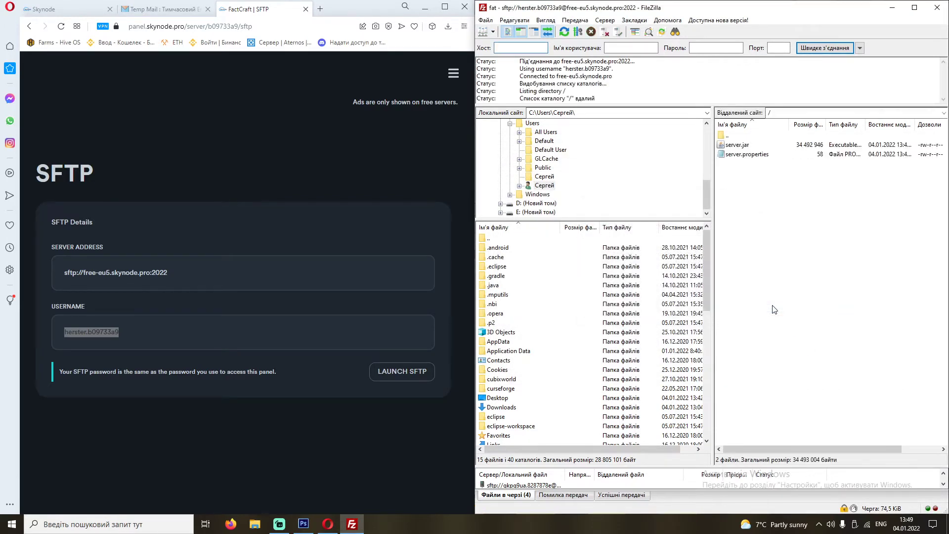
Maximize FileZilla and examine the files on the connected remote server.
{"action": "left_click", "coordinate": [914, 7]}
{"action": "left_click_drag", "start_coordinate": [680, 230], "coordinate": [586, 100]}
{"action": "left_click", "coordinate": [662, 198]}
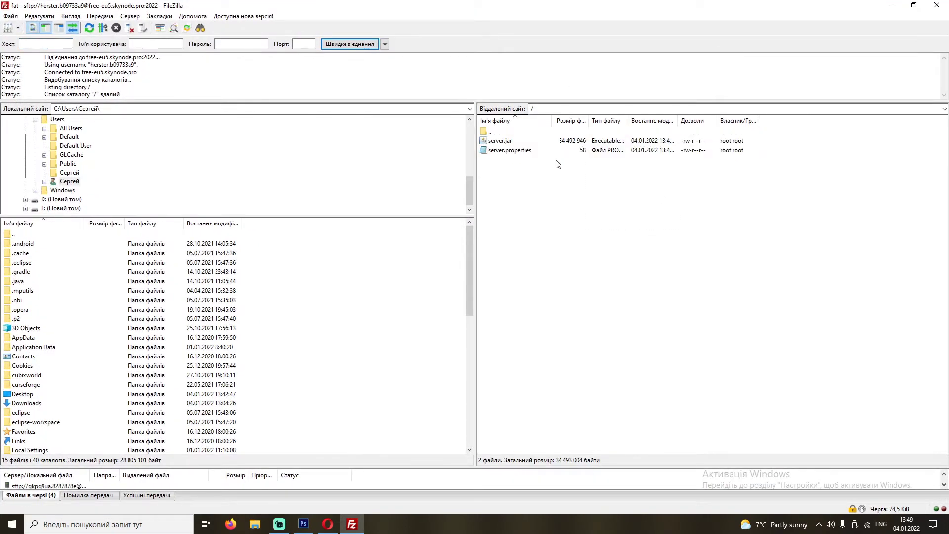
Switch back to the Opera browser at full size, check the server's File Manager and return to its overview.
{"action": "left_click_drag", "start_coordinate": [544, 4], "coordinate": [718, 85]}
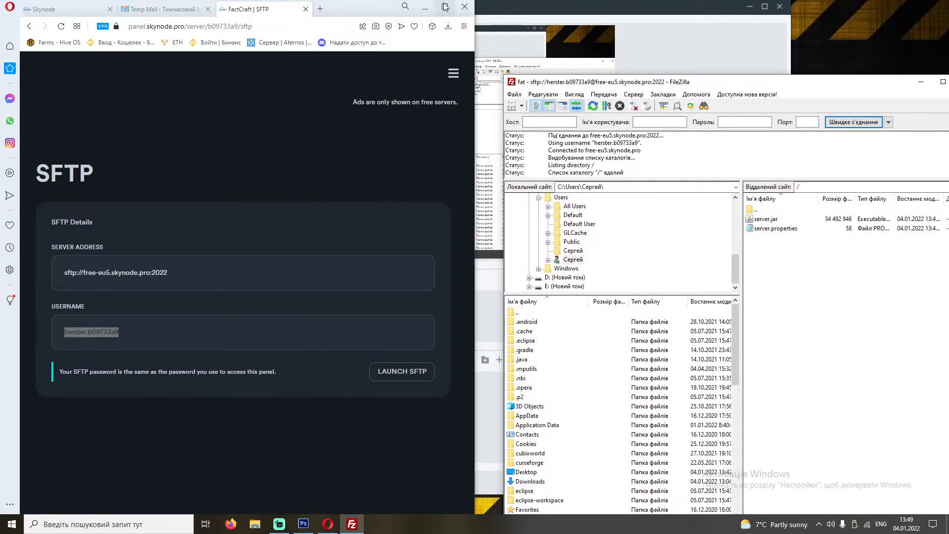
{"action": "double_click", "coordinate": [367, 17]}
{"action": "left_click", "coordinate": [494, 79]}
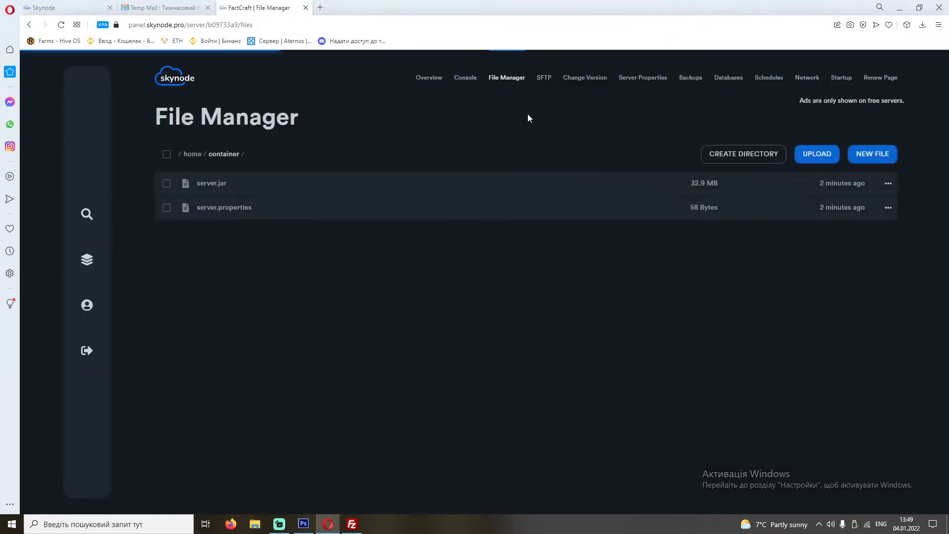
{"action": "key", "text": "alt+Left"}
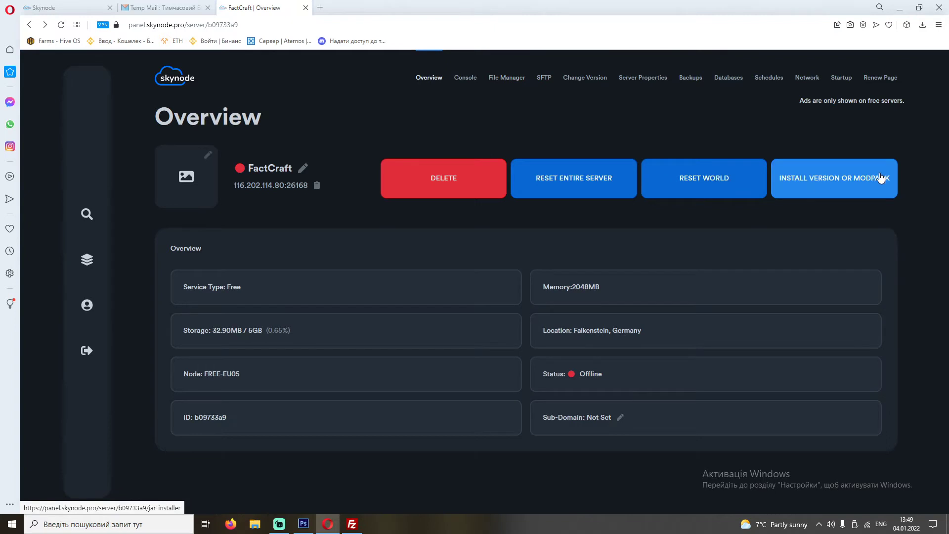
Open the version and modpack installer, choose Spigot 1.12.2 as the server type and version, and install it.
{"action": "left_click", "coordinate": [863, 186]}
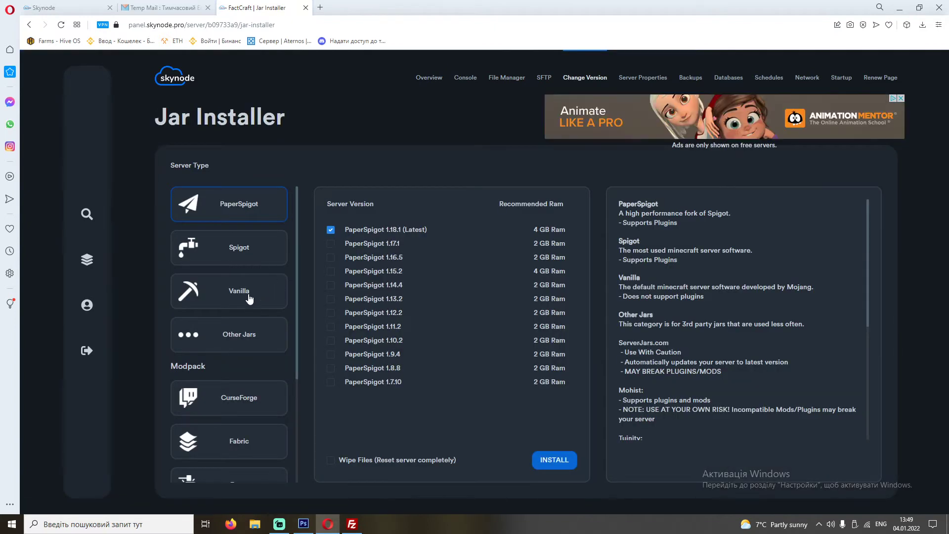
{"action": "scroll", "coordinate": [259, 340], "scroll_direction": "down", "scroll_amount": 3}
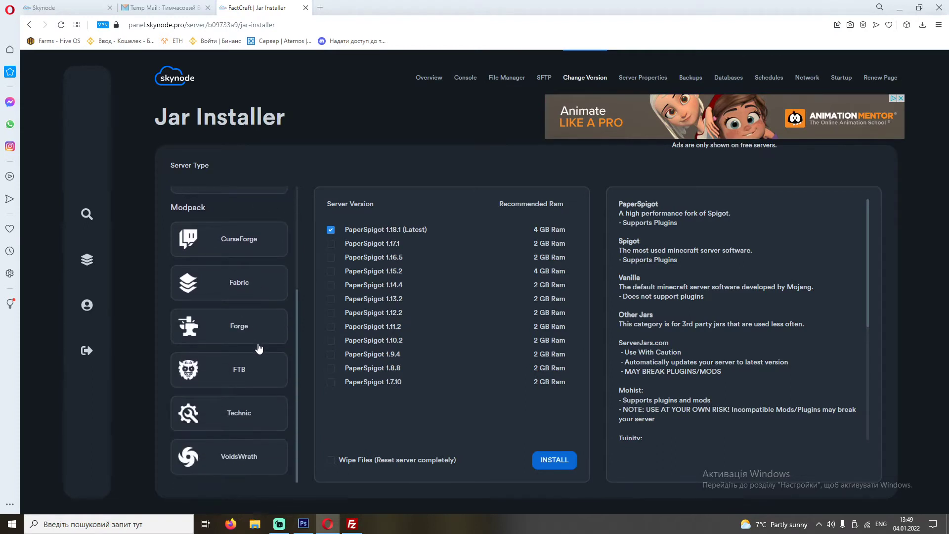
{"action": "scroll", "coordinate": [257, 345], "scroll_direction": "up", "scroll_amount": 3}
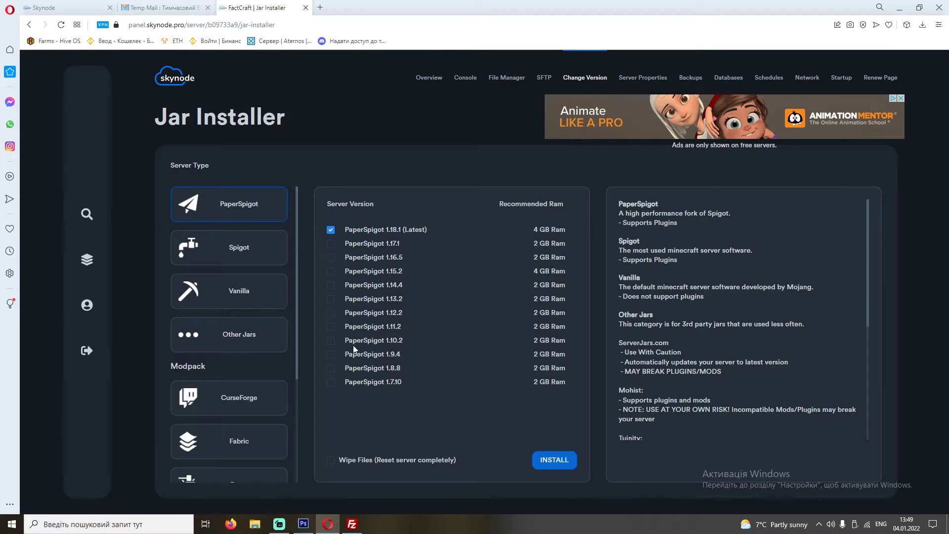
{"action": "left_click", "coordinate": [226, 255]}
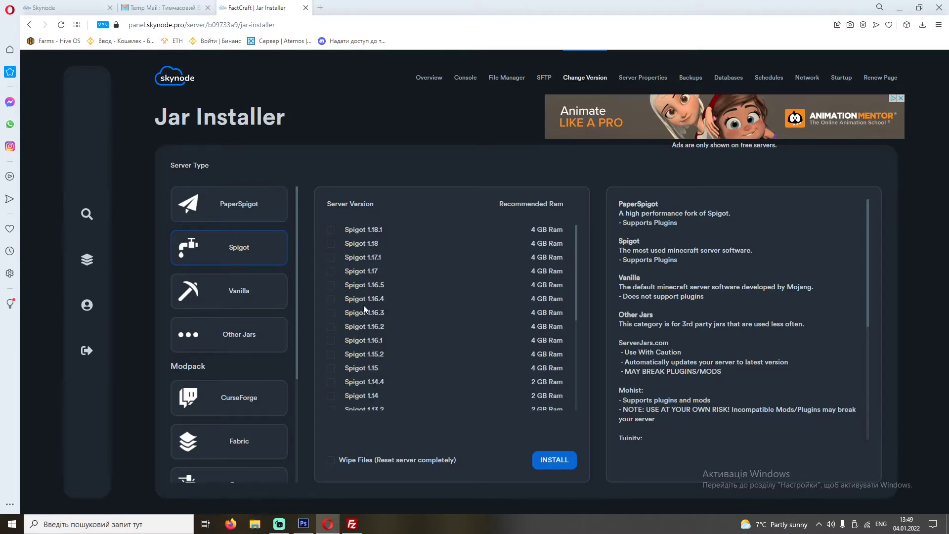
{"action": "scroll", "coordinate": [364, 310], "scroll_direction": "down", "scroll_amount": 4}
{"action": "scroll", "coordinate": [371, 328], "scroll_direction": "up", "scroll_amount": 3}
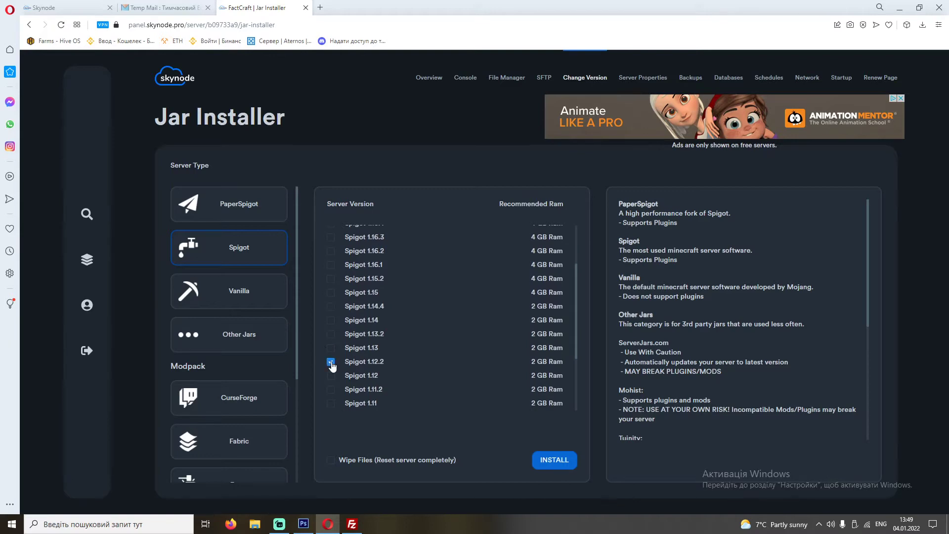
{"action": "left_click", "coordinate": [548, 464]}
{"action": "left_click", "coordinate": [555, 465]}
{"action": "left_click", "coordinate": [625, 222]}
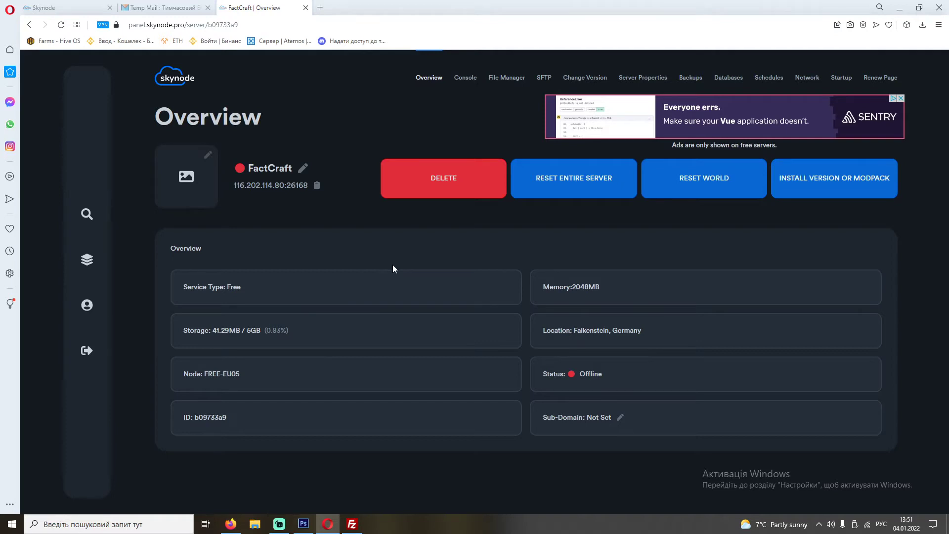
Open the server's console and examine its status, resource usage and player count.
{"action": "left_click", "coordinate": [466, 79]}
{"action": "scroll", "coordinate": [147, 268], "scroll_direction": "up", "scroll_amount": 2}
{"action": "scroll", "coordinate": [271, 223], "scroll_direction": "down", "scroll_amount": 2}
{"action": "scroll", "coordinate": [257, 226], "scroll_direction": "up", "scroll_amount": 1}
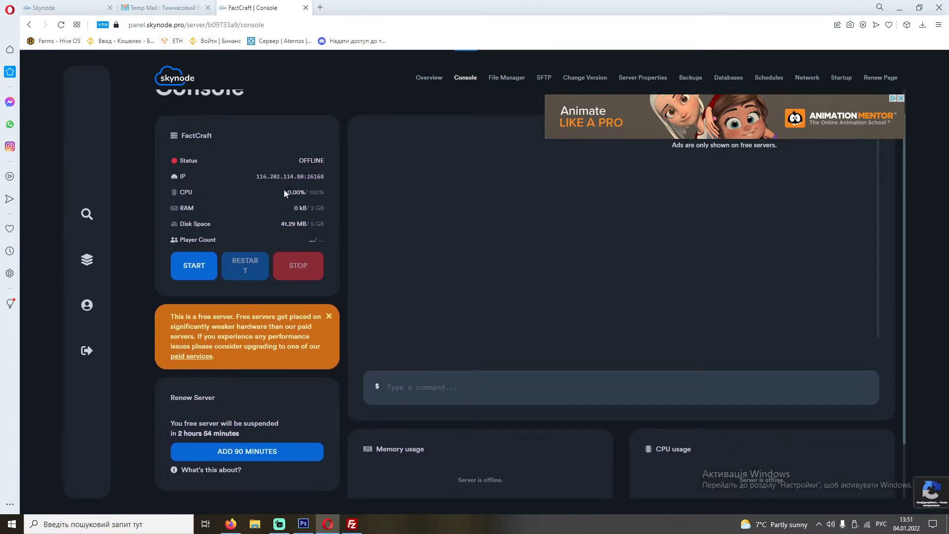
{"action": "left_click_drag", "start_coordinate": [247, 192], "coordinate": [293, 208]}
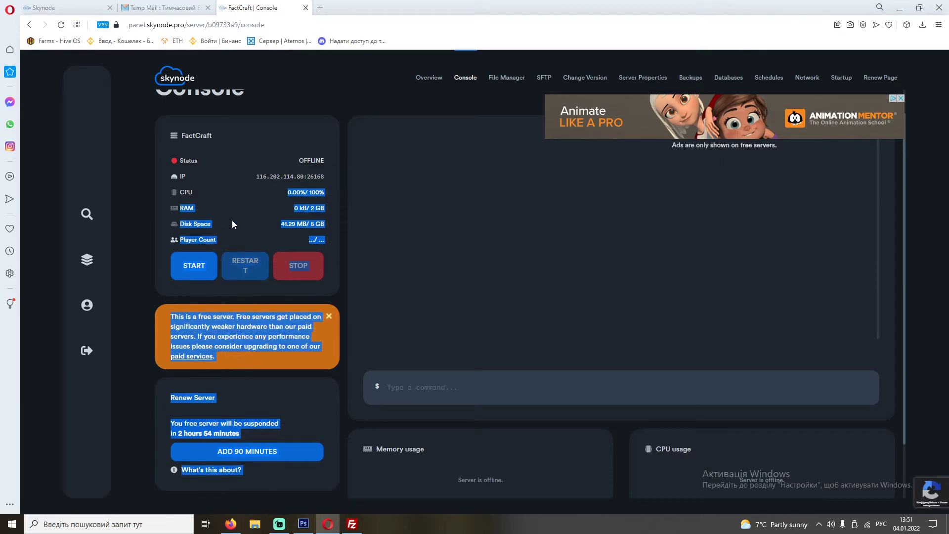
{"action": "left_click", "coordinate": [252, 228]}
{"action": "left_click_drag", "start_coordinate": [308, 240], "coordinate": [334, 239]}
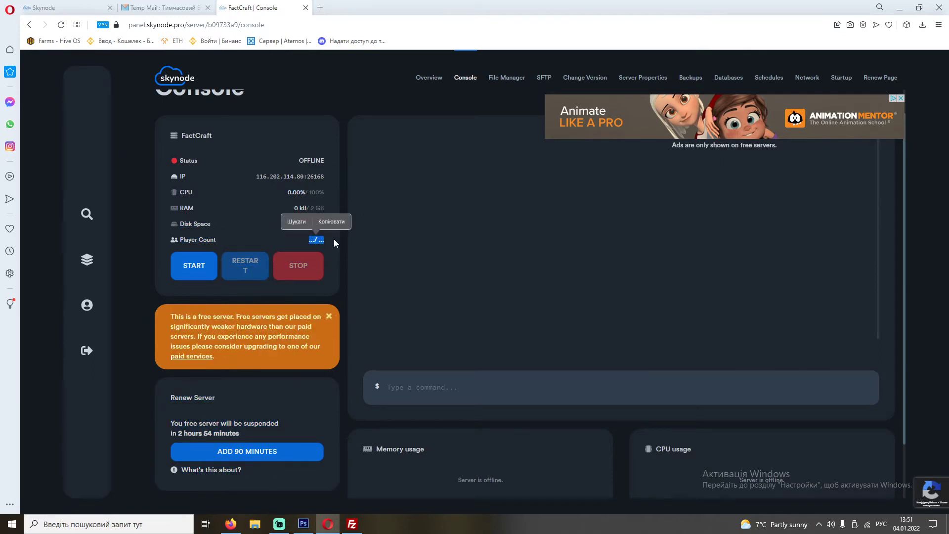
Start the server and check its running status and startup log in the console.
{"action": "left_click", "coordinate": [186, 270]}
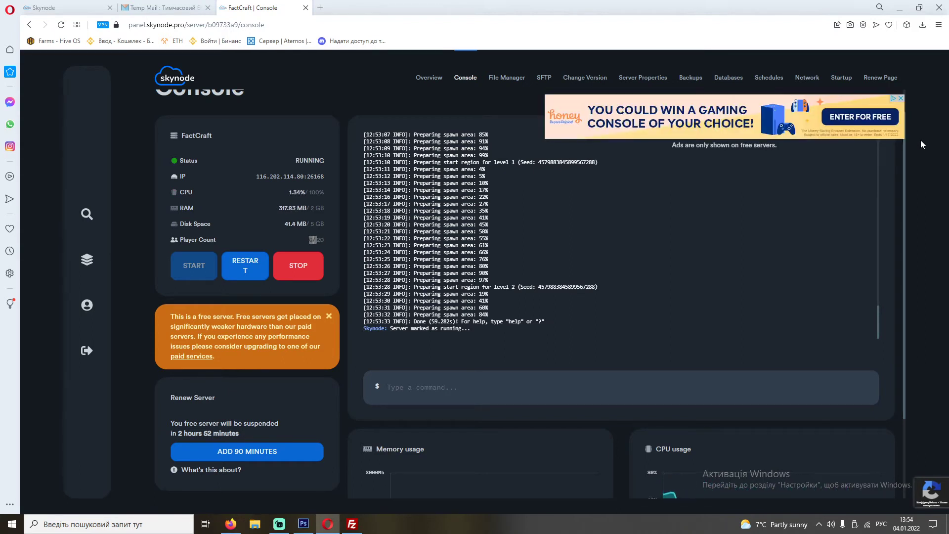
{"action": "left_click", "coordinate": [330, 160]}
{"action": "scroll", "coordinate": [348, 391], "scroll_direction": "down", "scroll_amount": 2}
{"action": "scroll", "coordinate": [343, 386], "scroll_direction": "up", "scroll_amount": 3}
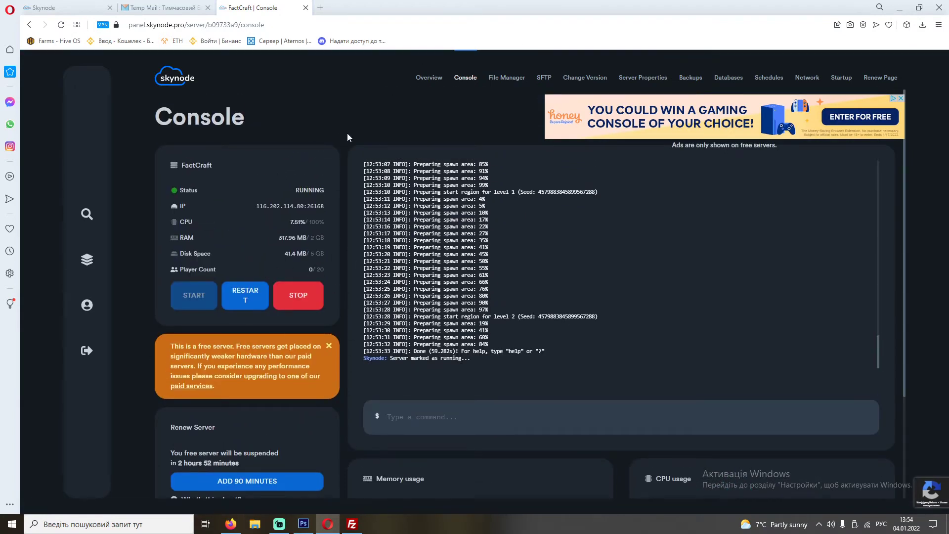
Copy the server's IP address and port from its overview, returning to the console.
{"action": "left_click", "coordinate": [408, 88]}
{"action": "left_click", "coordinate": [316, 186]}
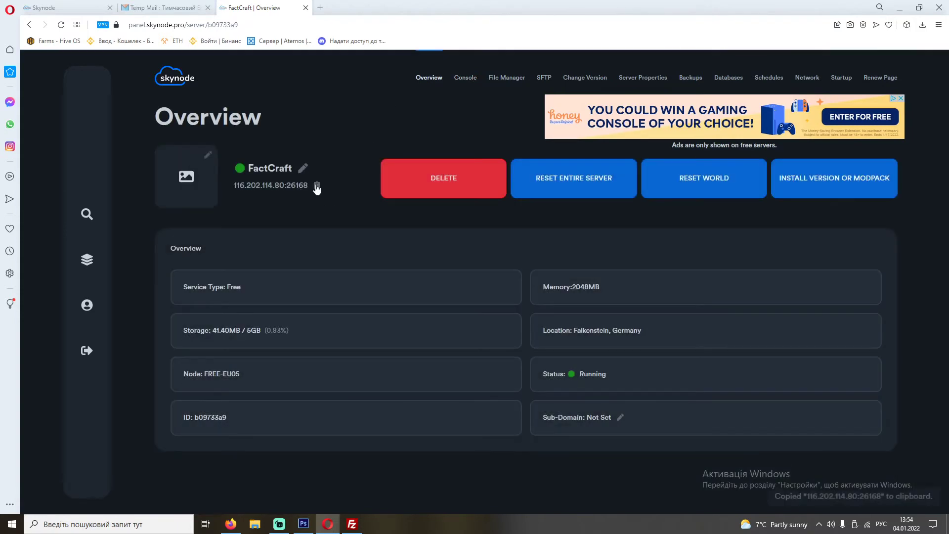
{"action": "left_click", "coordinate": [468, 83]}
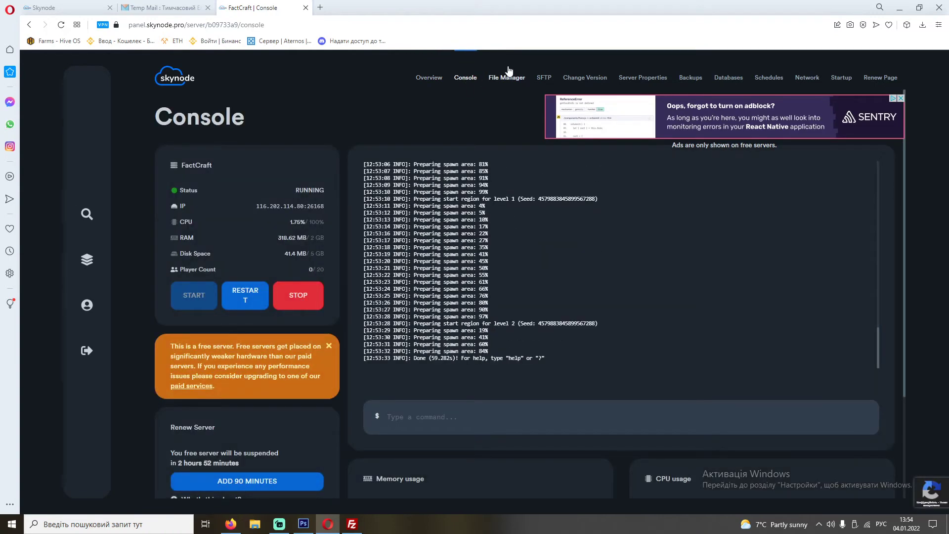
Open server.properties in the File Manager, set online-mode to false and save the file.
{"action": "left_click", "coordinate": [499, 79]}
{"action": "scroll", "coordinate": [302, 247], "scroll_direction": "down", "scroll_amount": 2}
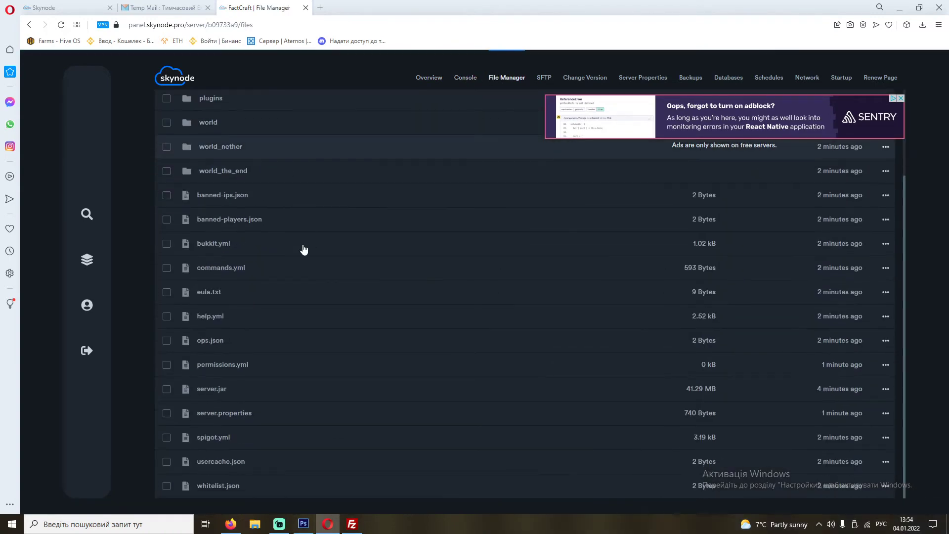
{"action": "left_click", "coordinate": [231, 411]}
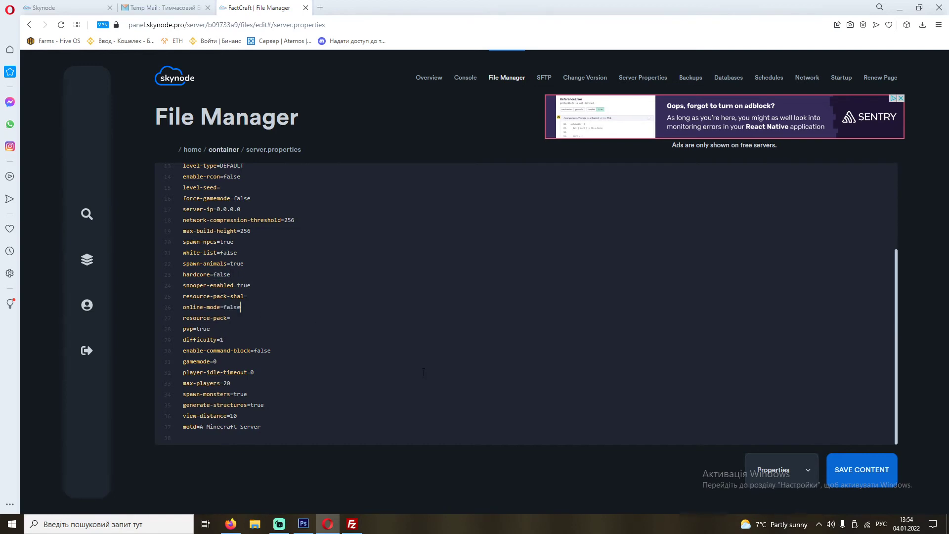
{"action": "left_click", "coordinate": [839, 486]}
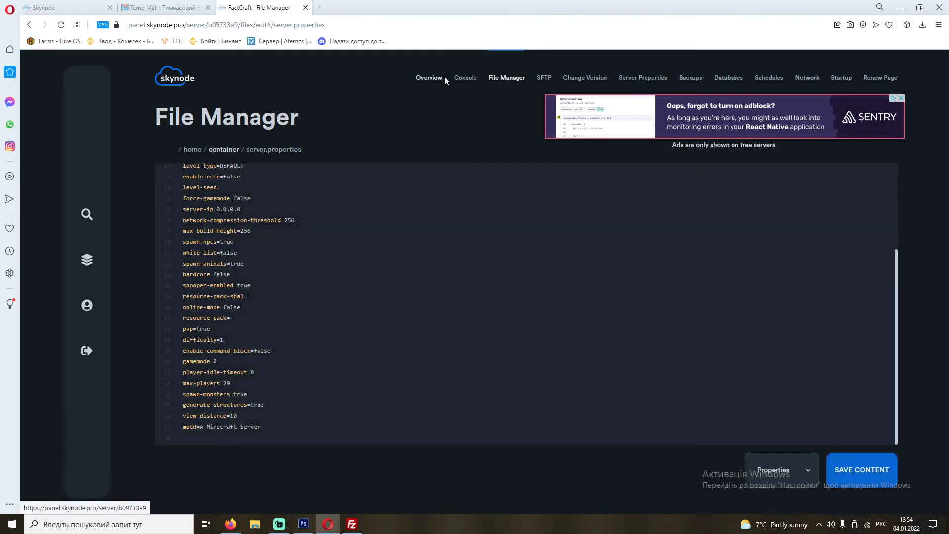
Restart the server from its console so the edited properties take effect.
{"action": "left_click", "coordinate": [465, 79]}
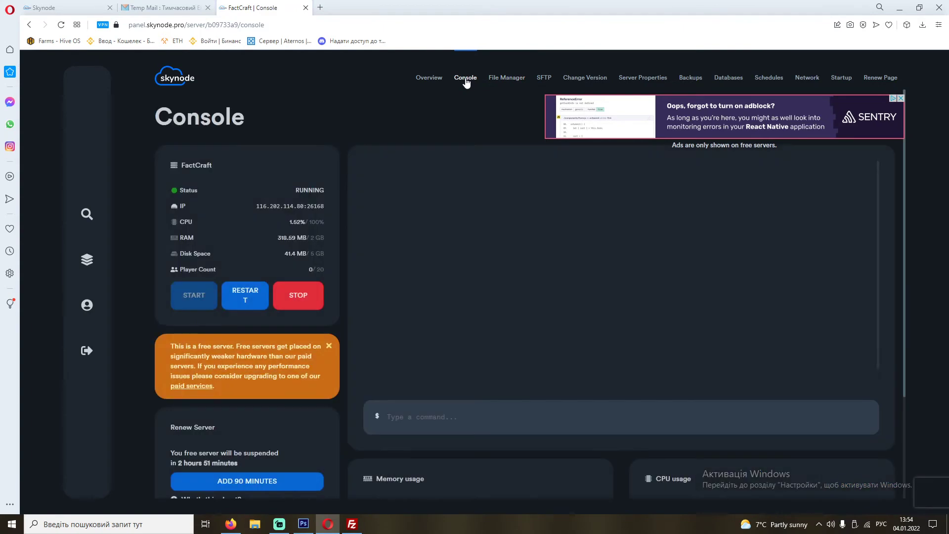
{"action": "left_click", "coordinate": [235, 298]}
{"action": "key", "text": "super"}
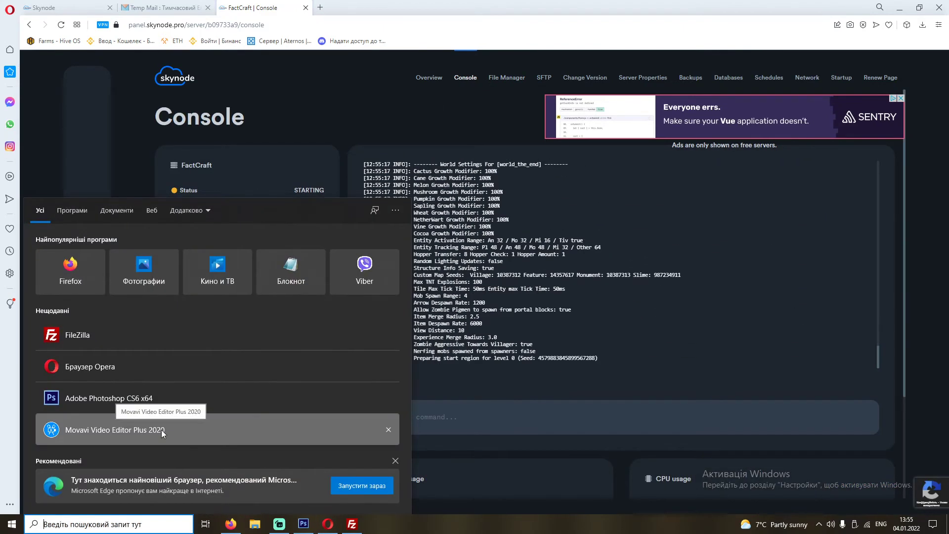
{"action": "left_click", "coordinate": [373, 4]}
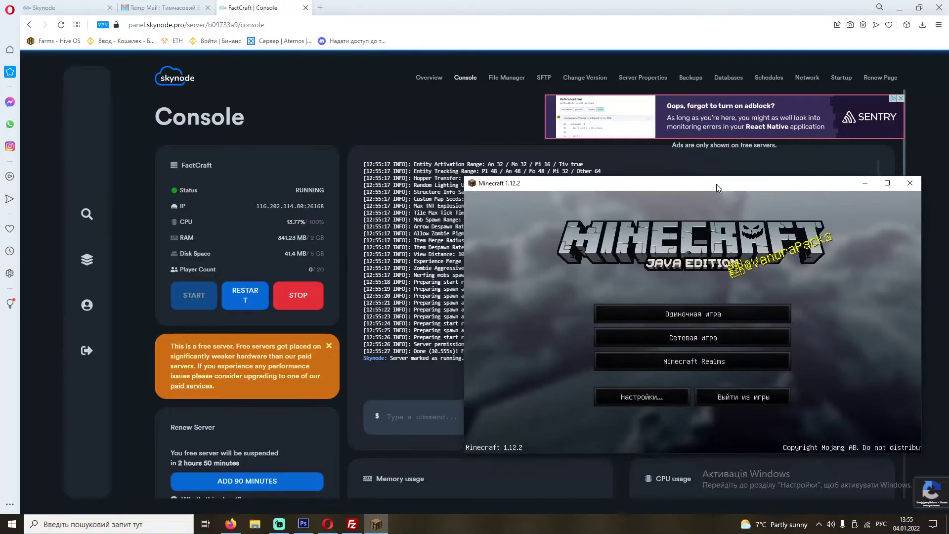
Switch to Minecraft 1.12.2, connect by direct address to 116.202.114.80:26168, and walk around the world in a maximized window.
{"action": "left_click_drag", "start_coordinate": [717, 184], "coordinate": [470, 114]}
{"action": "left_click", "coordinate": [489, 275]}
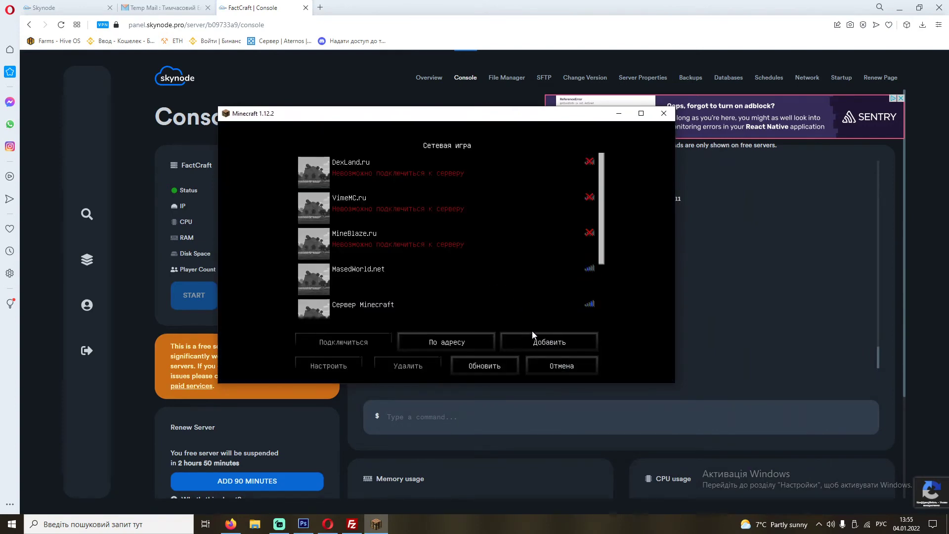
{"action": "left_click", "coordinate": [445, 345]}
{"action": "key", "text": "ctrl+a"}
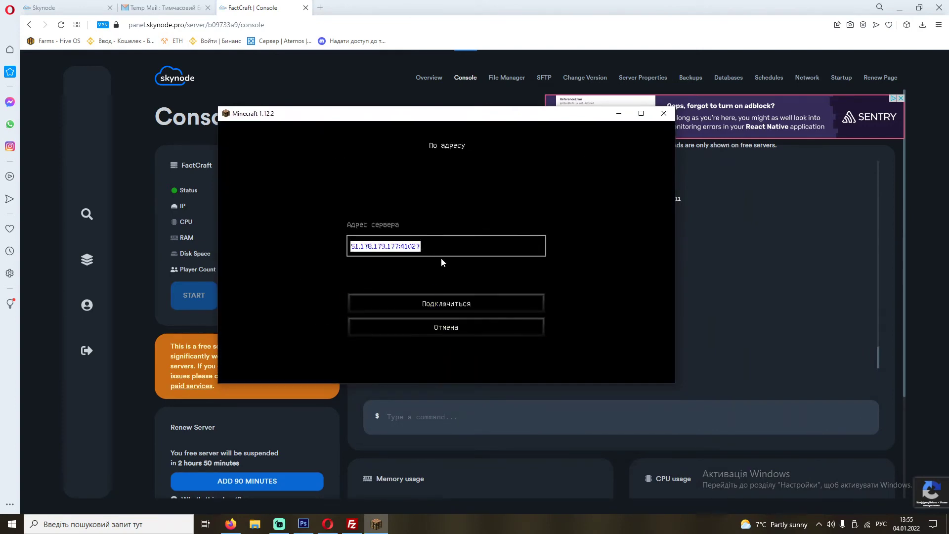
{"action": "type", "text": "51.178.179.177:41027"}
{"action": "left_click", "coordinate": [466, 304]}
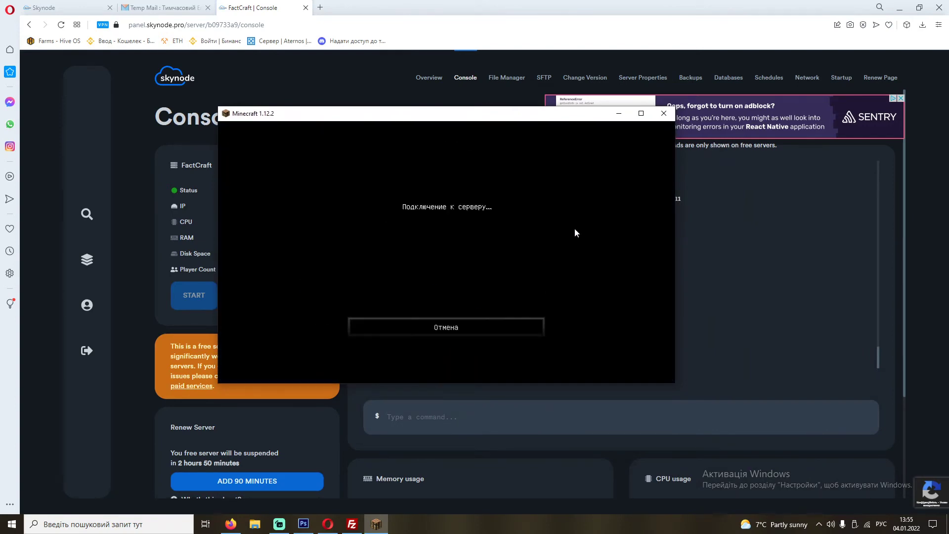
{"action": "left_click", "coordinate": [648, 116]}
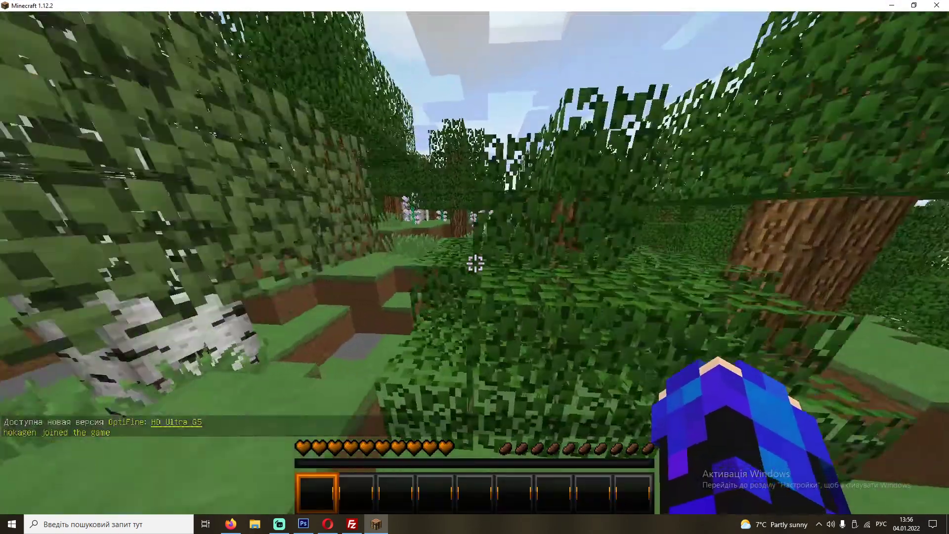
{"action": "key", "text": "w"}
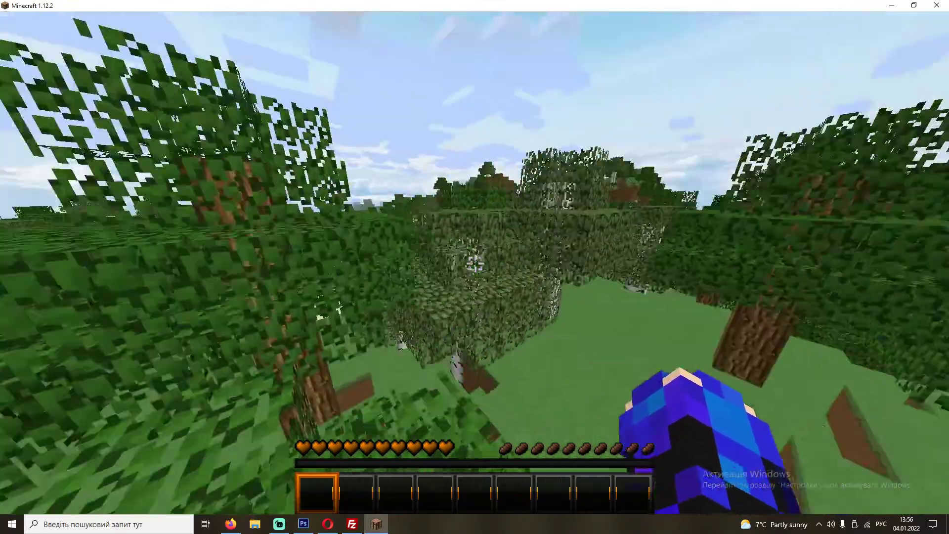
Pause the game, arrange the browser and Minecraft windows side by side, and zoom the console page out.
{"action": "key", "text": "Escape"}
{"action": "left_click_drag", "start_coordinate": [482, 4], "coordinate": [650, 106]}
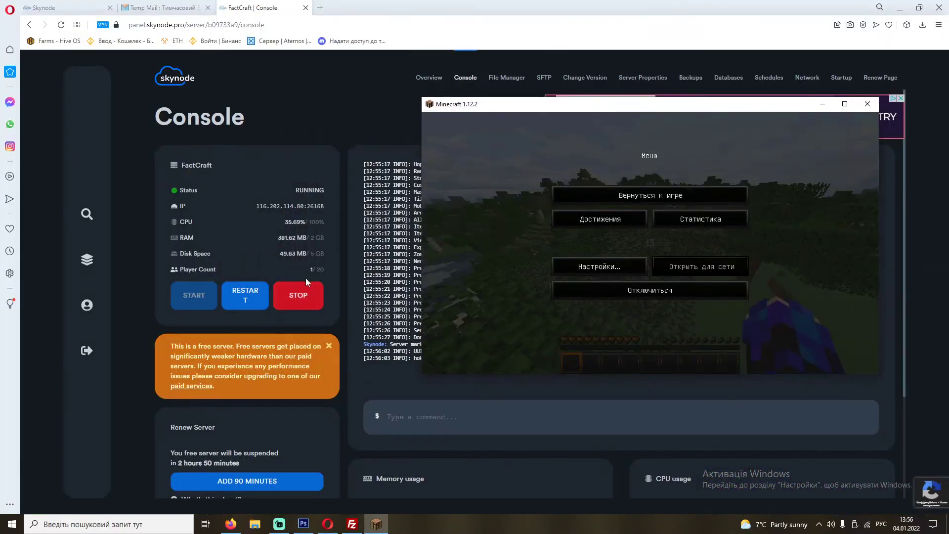
{"action": "left_click", "coordinate": [307, 267]}
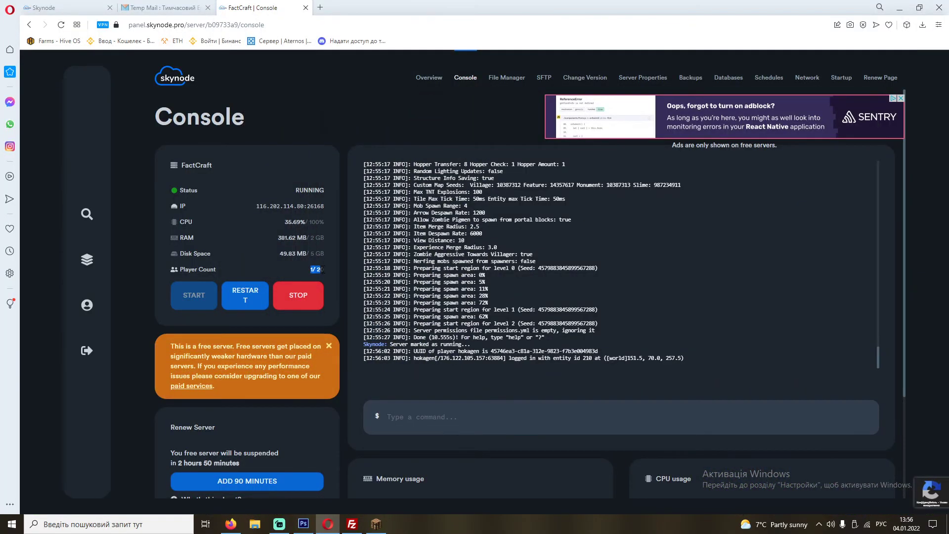
{"action": "key", "text": "super+Left"}
{"action": "left_click", "coordinate": [705, 265]}
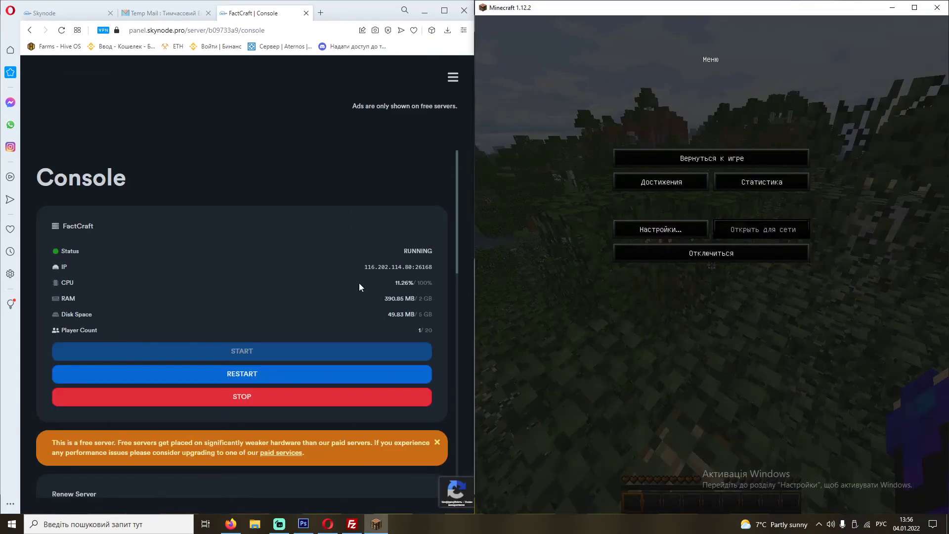
{"action": "key", "text": "ctrl+minus"}
{"action": "key", "text": "ctrl+minus"}
Give the joined player operator rights by running the op command with their nickname in the server console.
{"action": "left_click", "coordinate": [252, 350]}
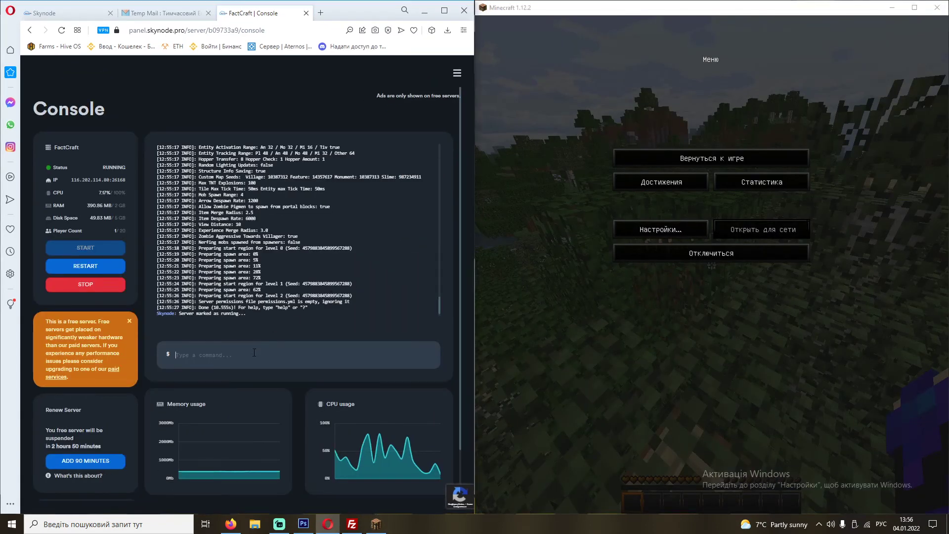
{"action": "key", "text": "super+space"}
{"action": "type", "text": "op ho"}
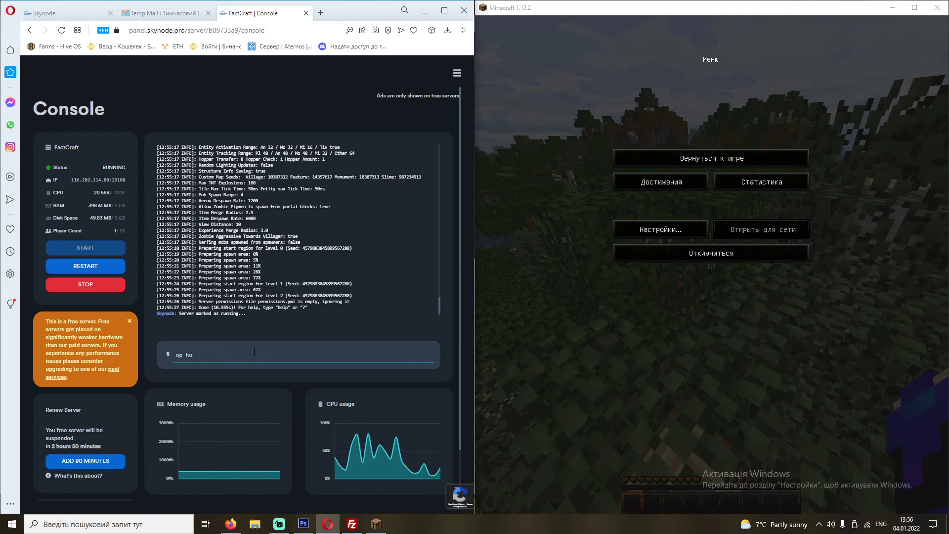
{"action": "type", "text": "kagen"}
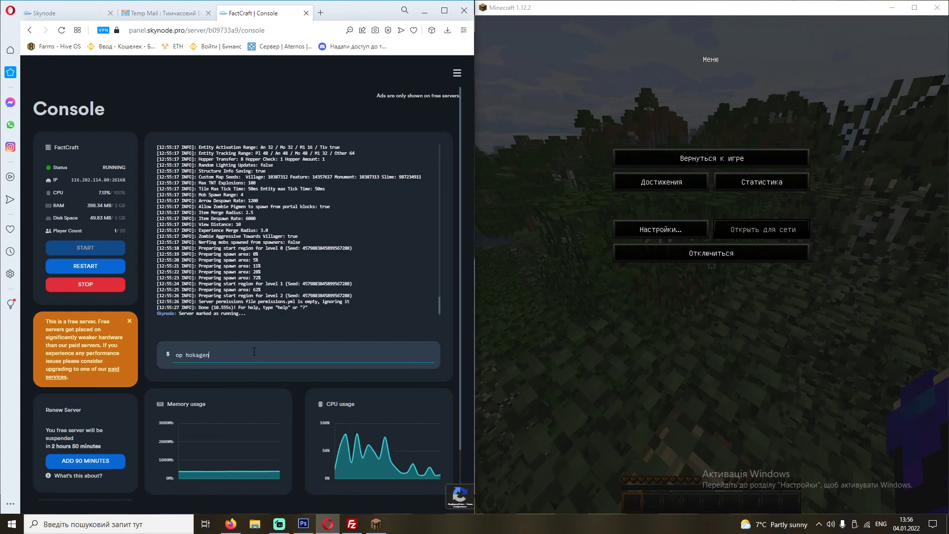
{"action": "key", "text": "Return"}
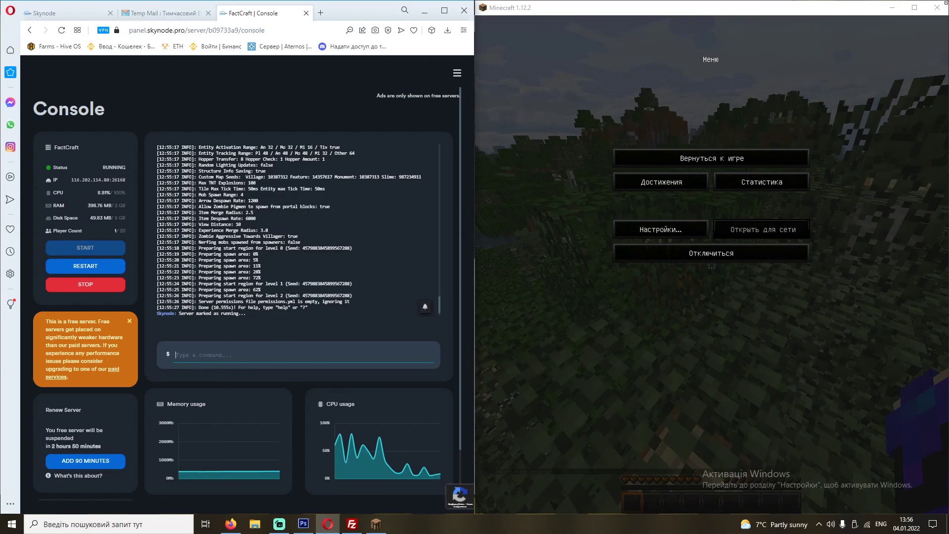
Maximize and resume Minecraft, and change the player's game mode to creative with the /gamemode command.
{"action": "left_click", "coordinate": [915, 7]}
{"action": "left_click", "coordinate": [614, 164]}
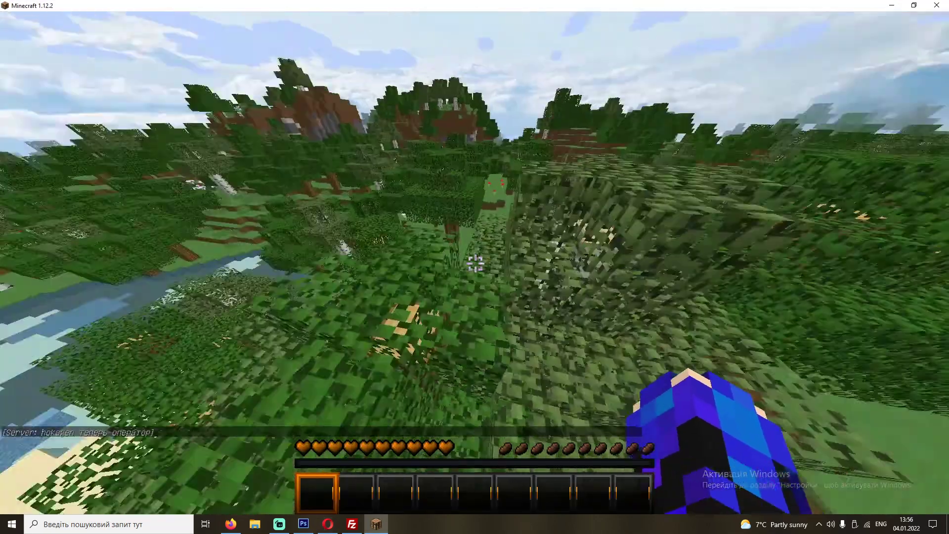
{"action": "key", "text": "slash"}
{"action": "type", "text": "g"}
{"action": "key", "text": "Tab"}
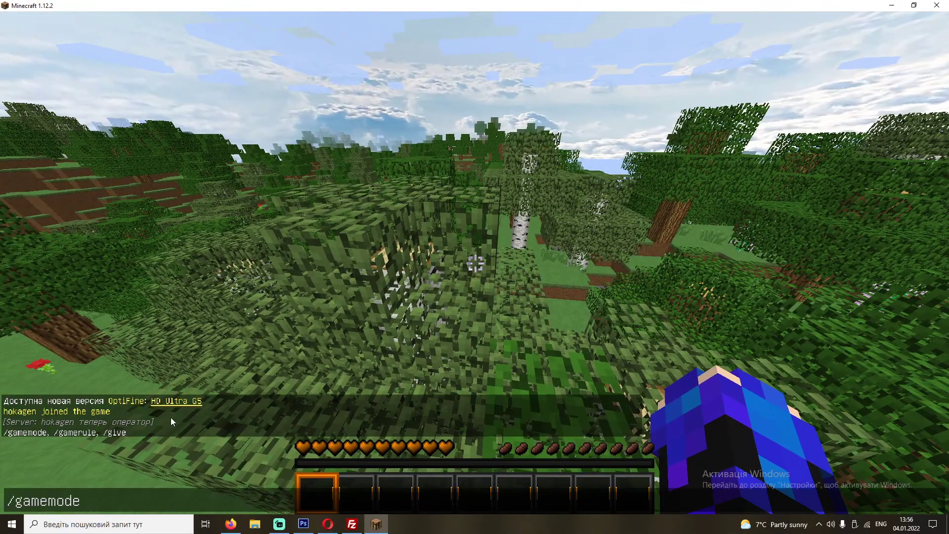
{"action": "key", "text": "Tab"}
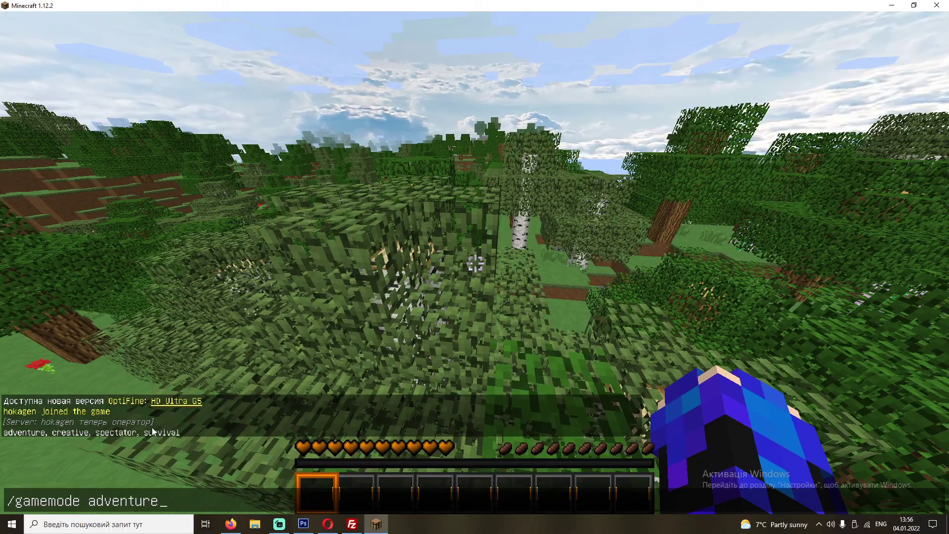
{"action": "key", "text": "Return"}
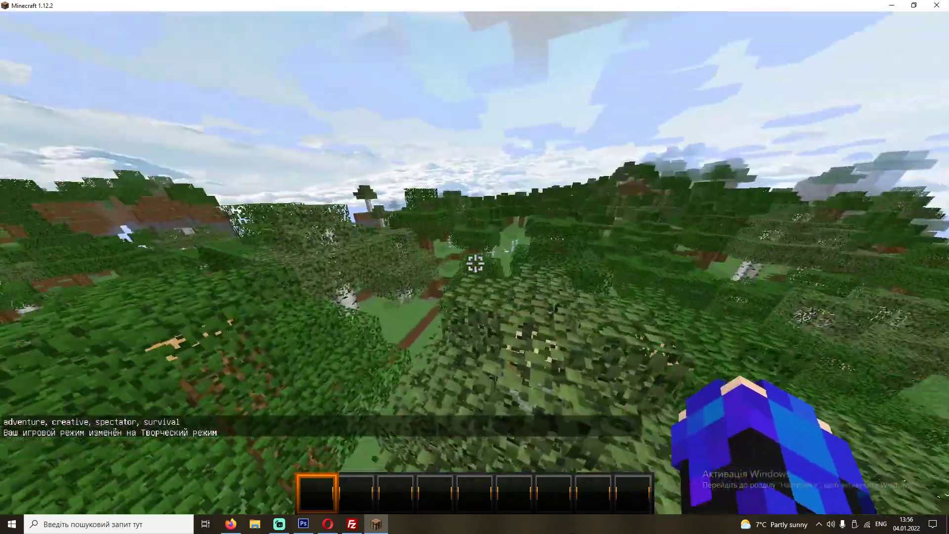
Break the leaf block on the treetop, pick the birch log into the hotbar, and select the fourth slot.
{"action": "left_click", "coordinate": [474, 265]}
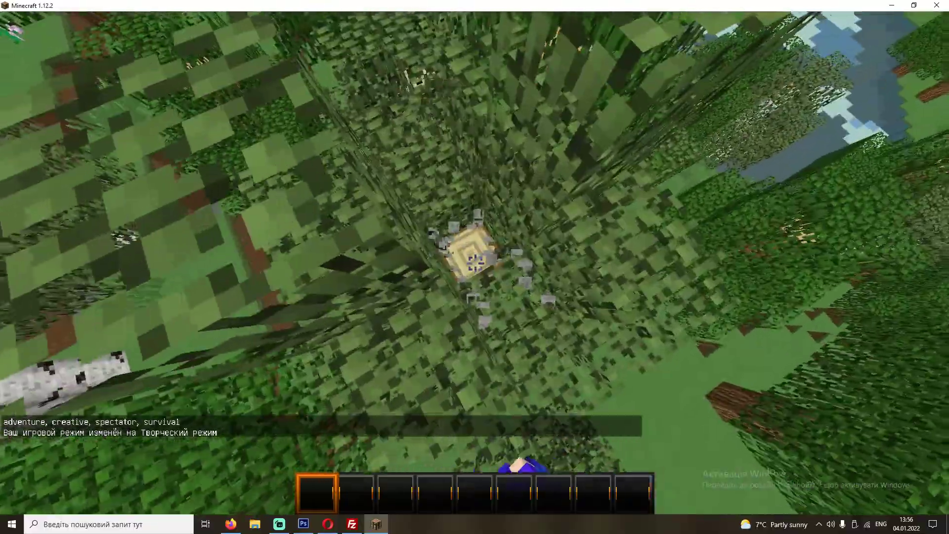
{"action": "middle_click", "coordinate": [475, 264]}
{"action": "scroll", "coordinate": [475, 264], "scroll_direction": "down", "scroll_amount": 3}
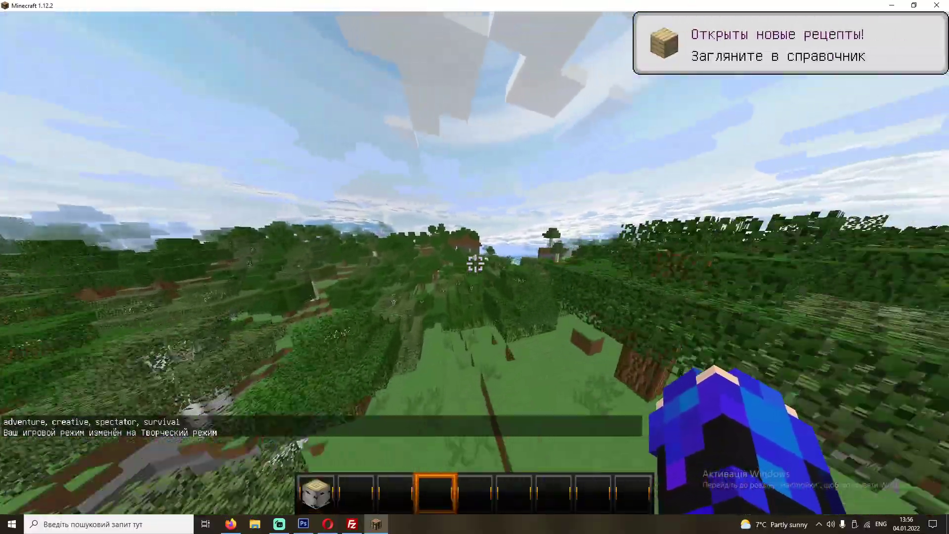
Fly over the forest down to the water and switch the camera to a third-person view facing the character.
{"action": "key", "text": "w"}
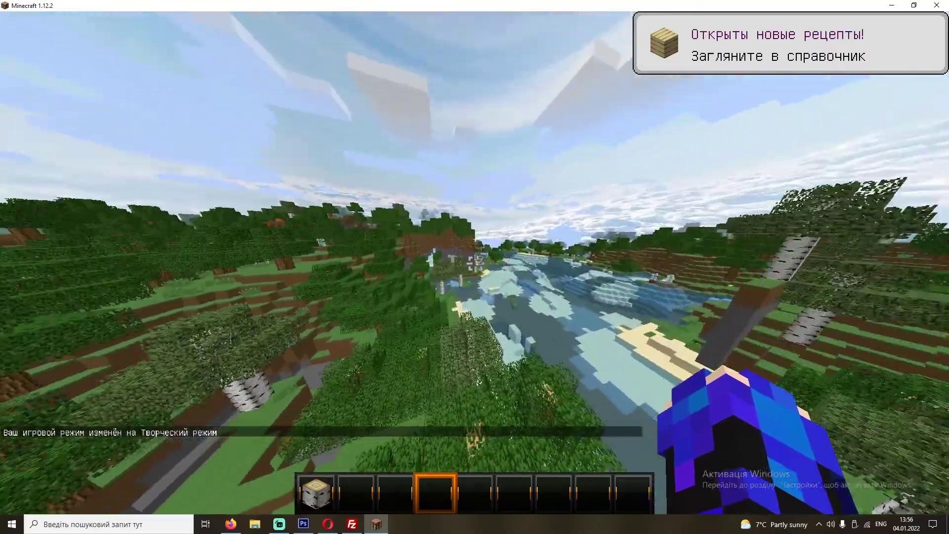
{"action": "key", "text": "shift"}
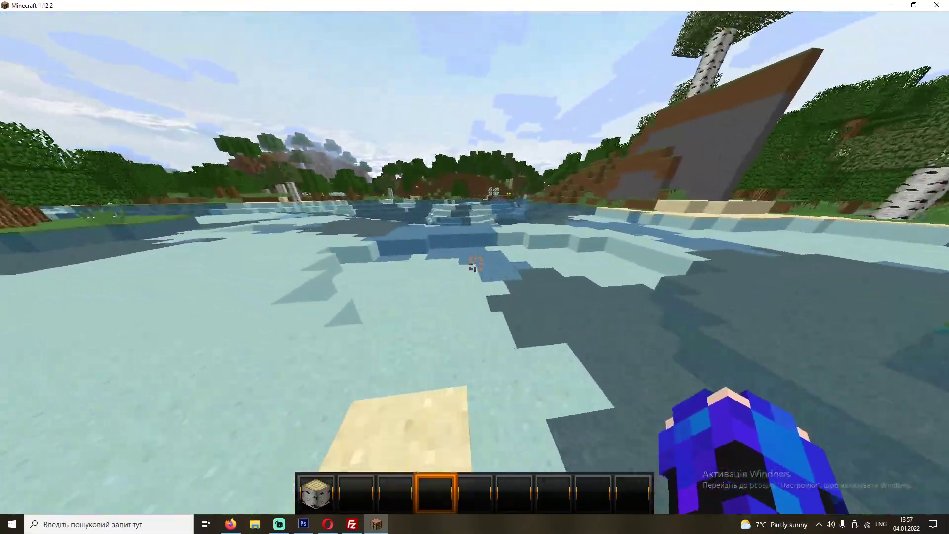
{"action": "key", "text": "F5"}
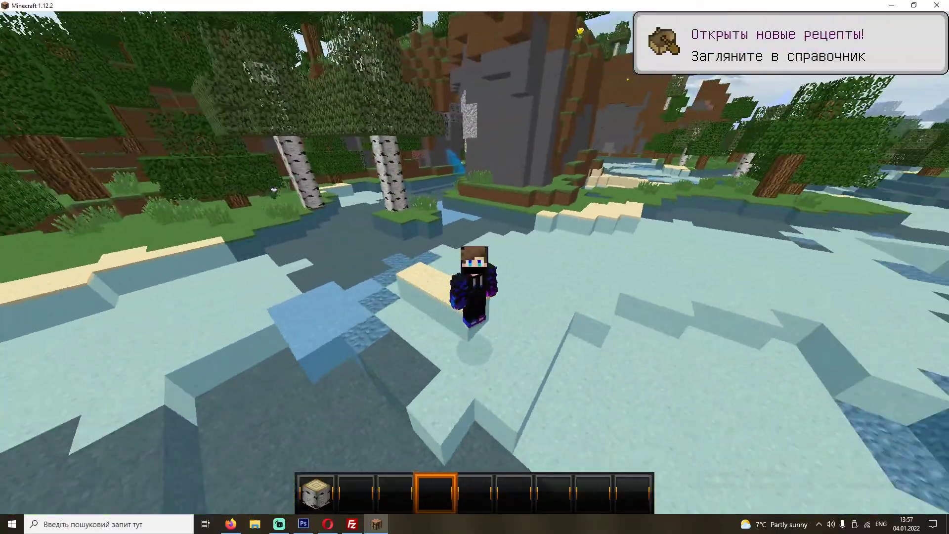